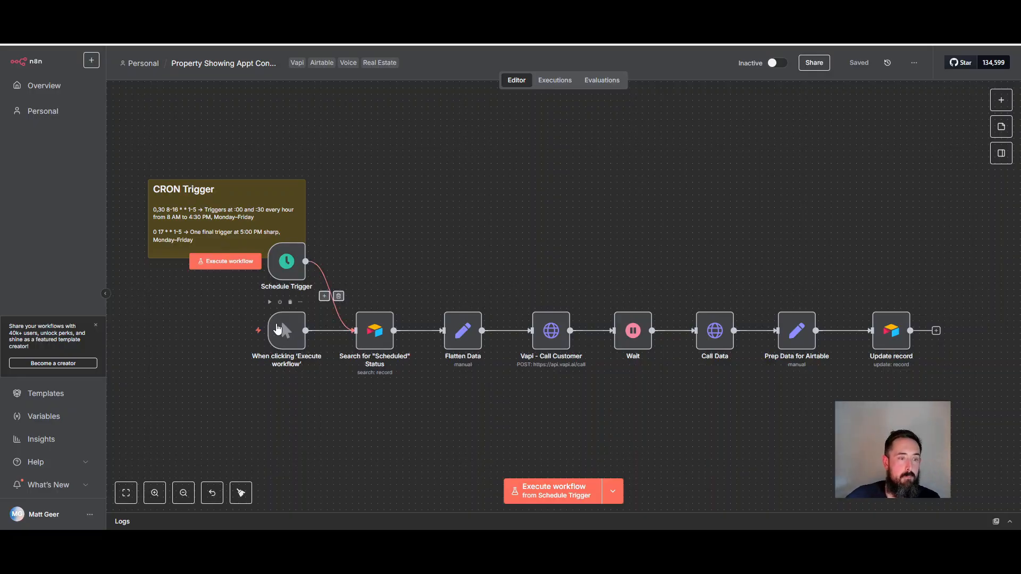
# Step: Run the property showing workflow from its manual trigger
pyautogui.moveTo(234, 339)
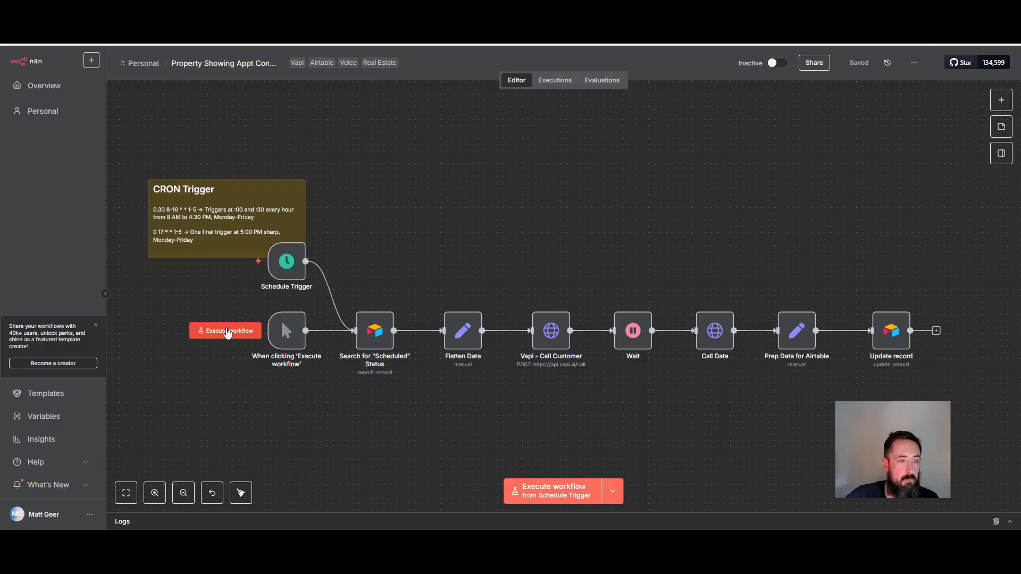
pyautogui.click(228, 333)
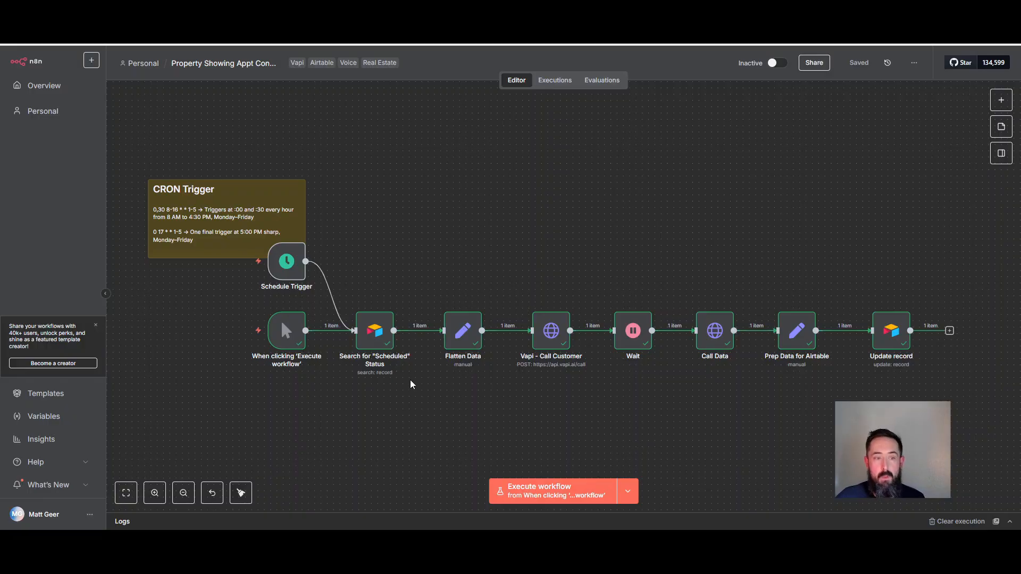
# Step: Review the "Scheduled" status search node's settings and output alongside the Status options of the appointment record in Airtable
pyautogui.doubleClick(362, 331)
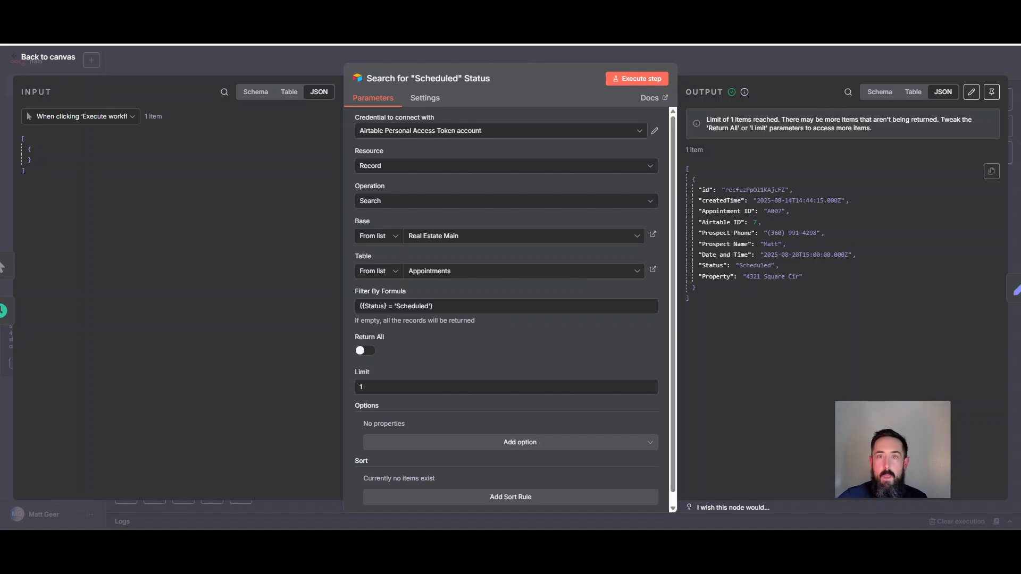
pyautogui.hotkey('ctrl', 'Tab')
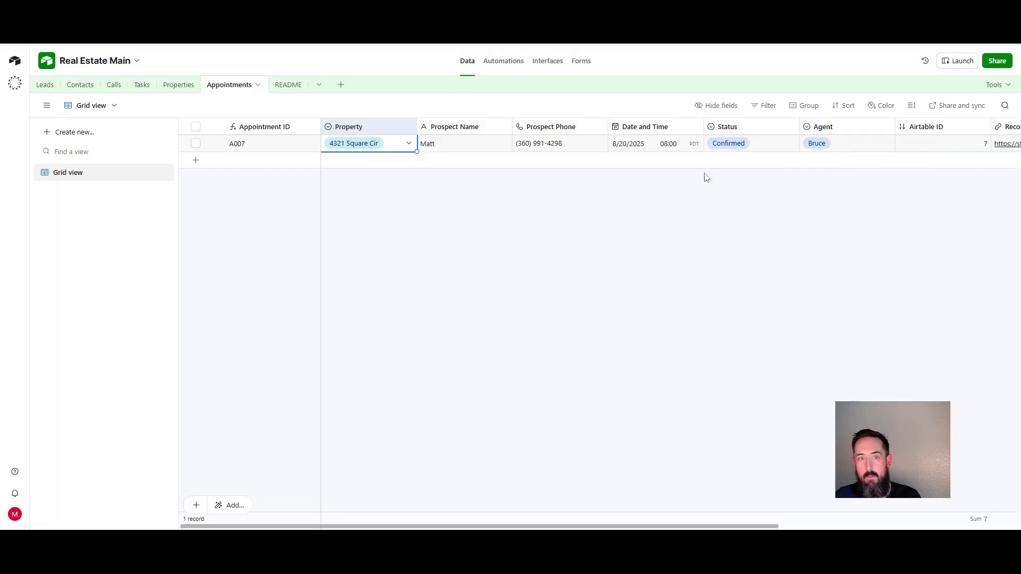
pyautogui.click(774, 151)
pyautogui.click(783, 149)
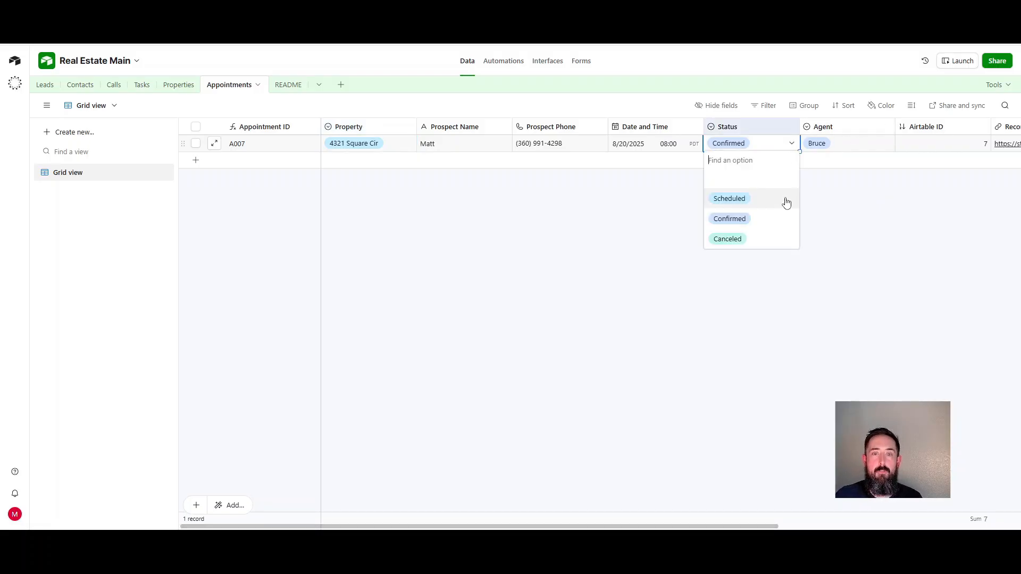
pyautogui.click(586, 214)
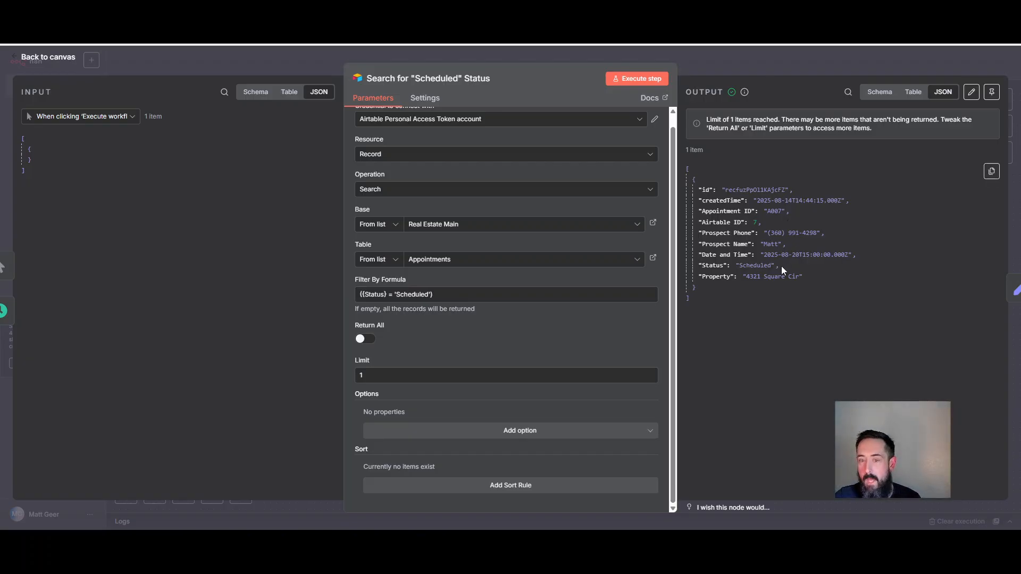
pyautogui.click(714, 61)
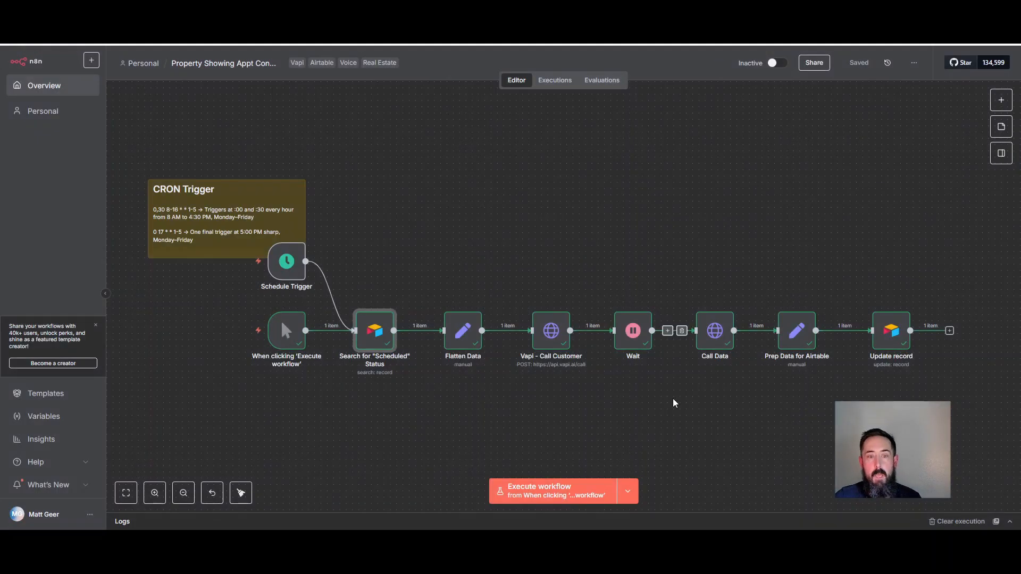
# Step: Examine how the Flatten Data node maps the name, phone, property and appointment fields
pyautogui.moveTo(463, 344)
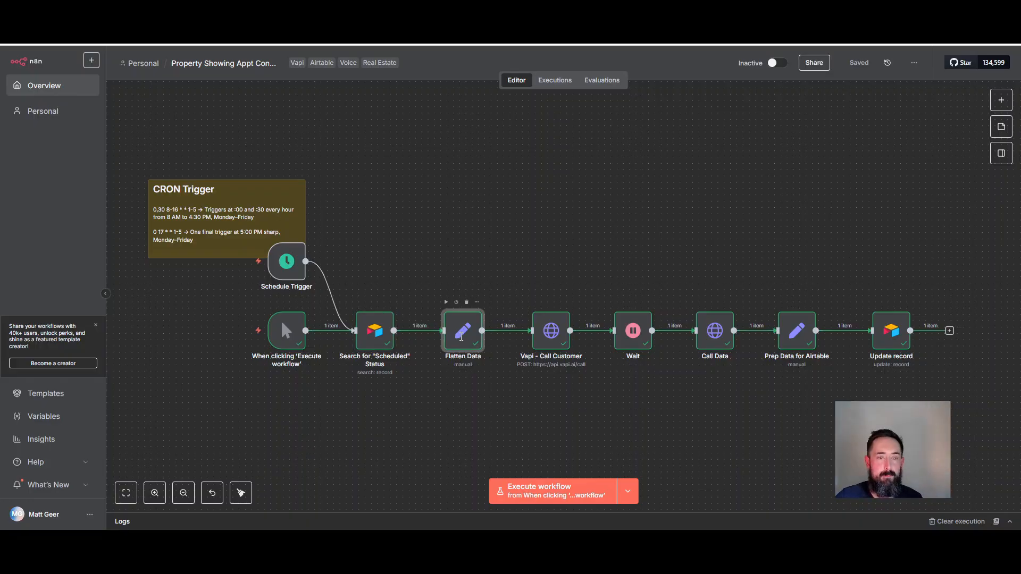
pyautogui.doubleClick(462, 341)
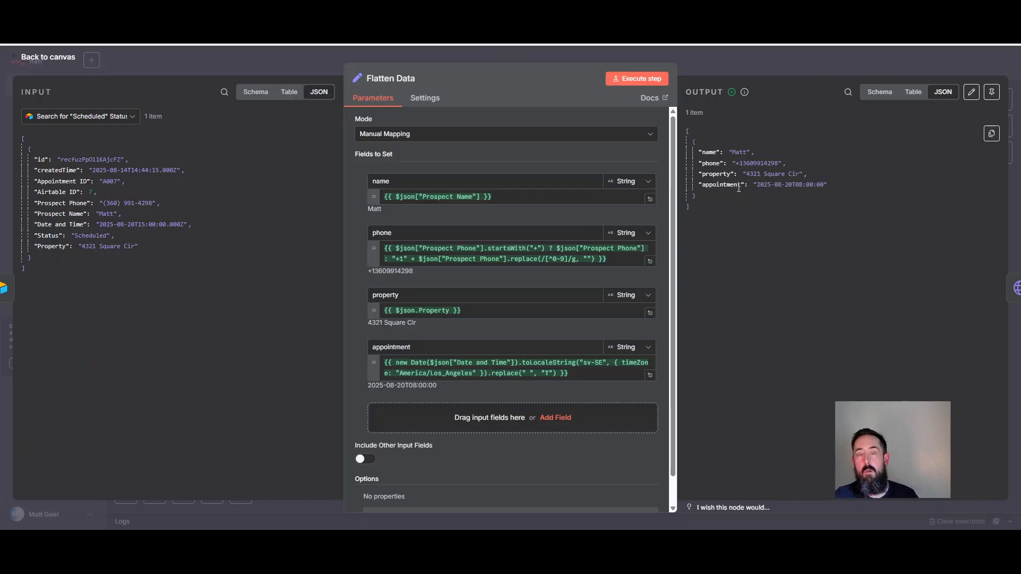
pyautogui.click(742, 54)
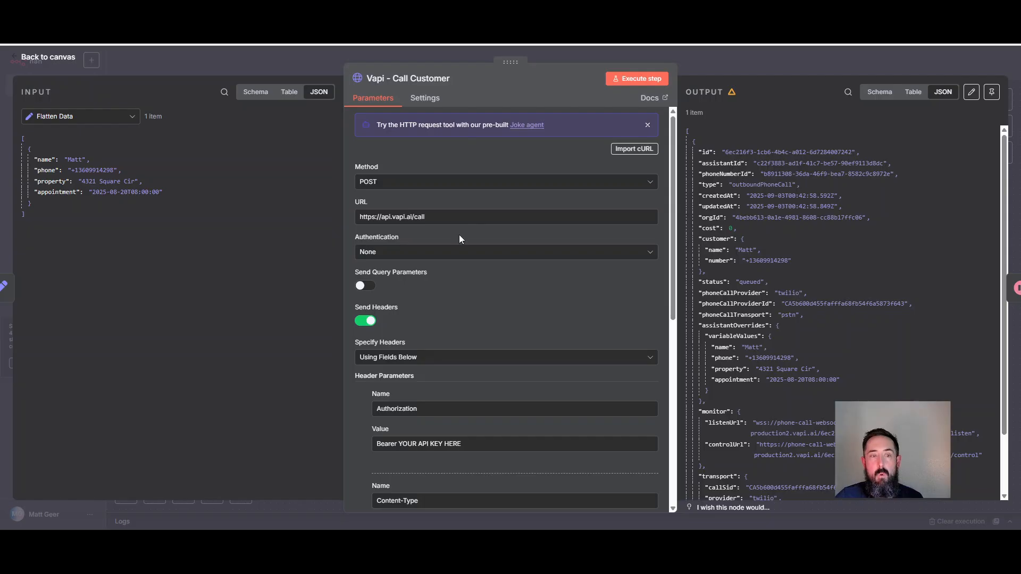
# Step: Examine the Vapi - Call Customer node's request headers and its full JSON body, including the variable values and customer fields
pyautogui.scroll(-3, 456, 241)
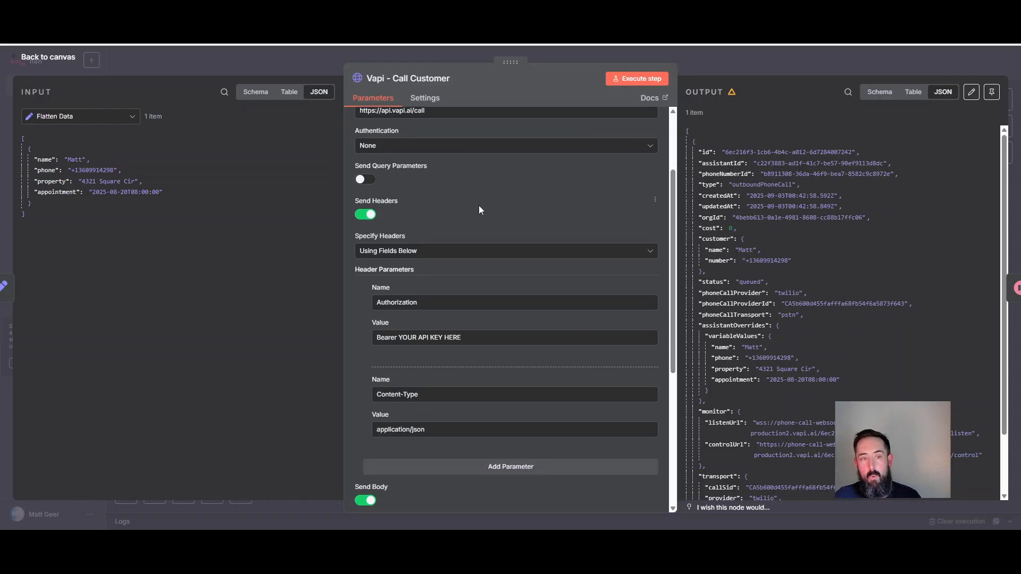
pyautogui.scroll(-1, 420, 266)
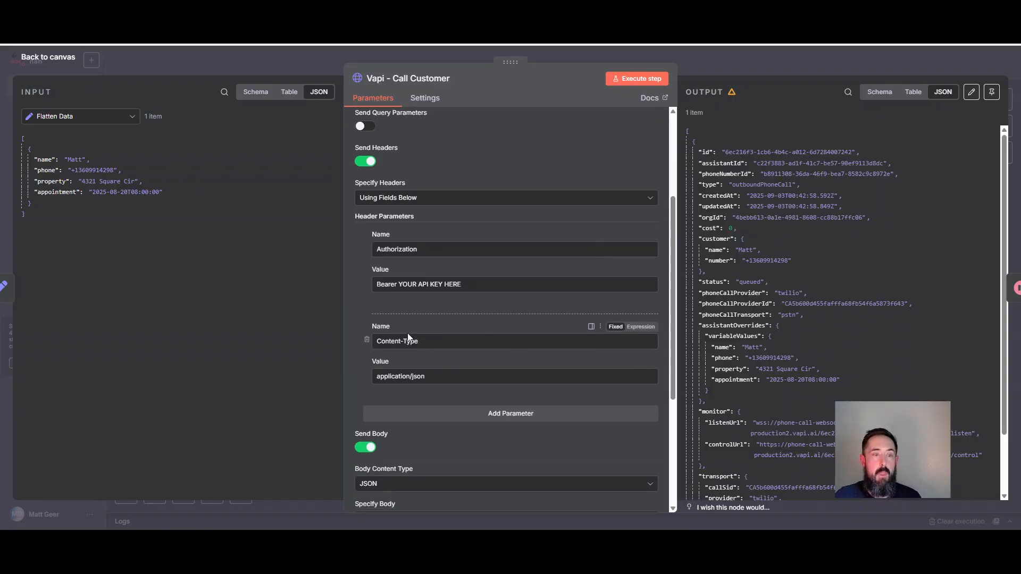
pyautogui.scroll(-4, 460, 315)
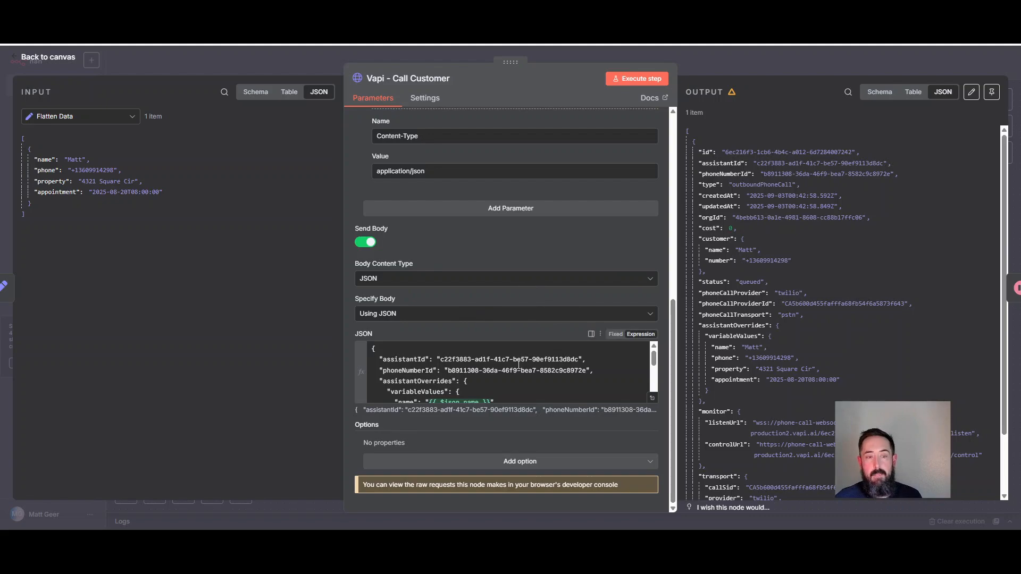
pyautogui.scroll(-3, 517, 364)
pyautogui.scroll(3, 517, 364)
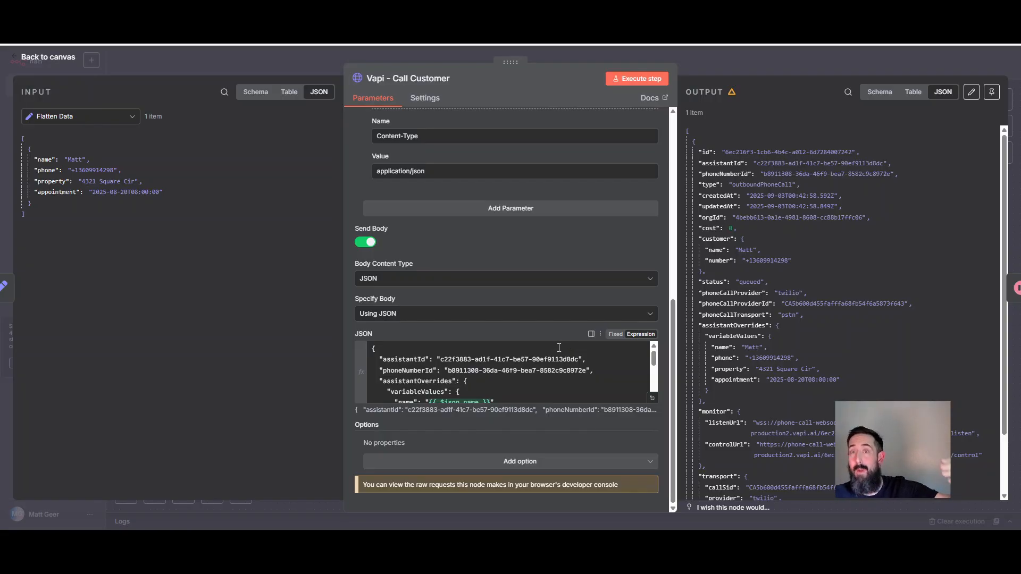
pyautogui.click(651, 398)
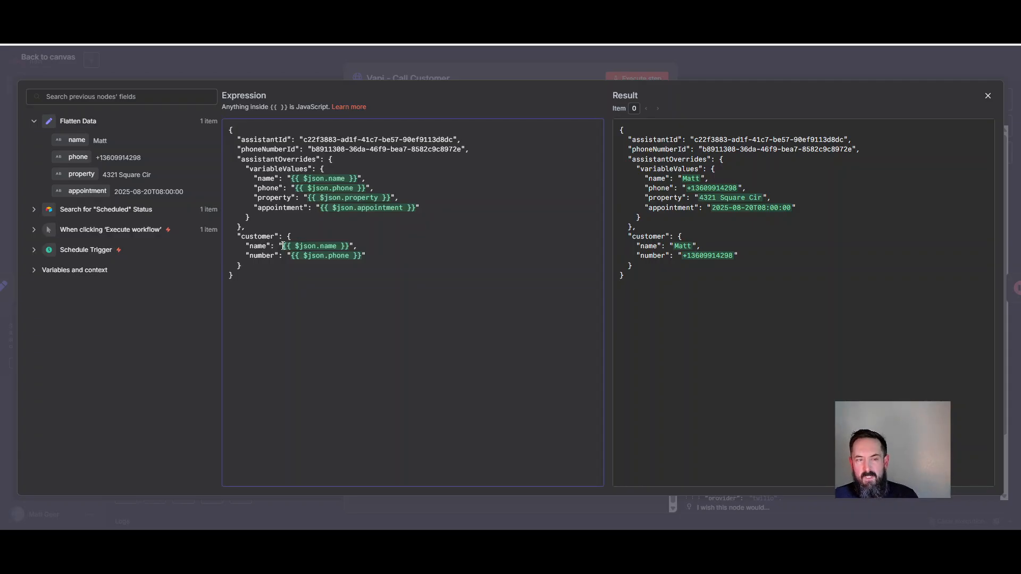
pyautogui.moveTo(282, 246); pyautogui.dragTo(346, 246)
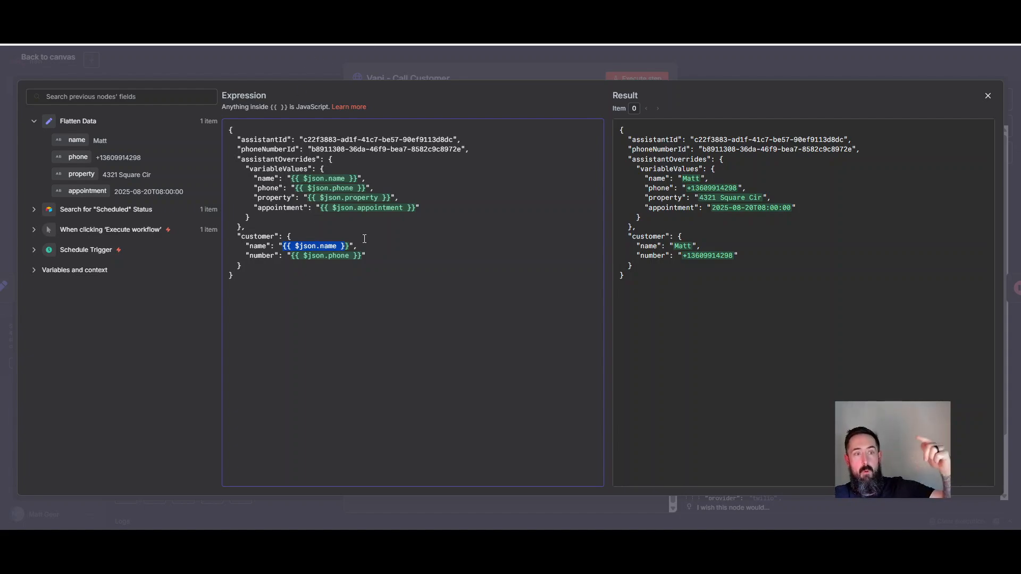
pyautogui.click(307, 59)
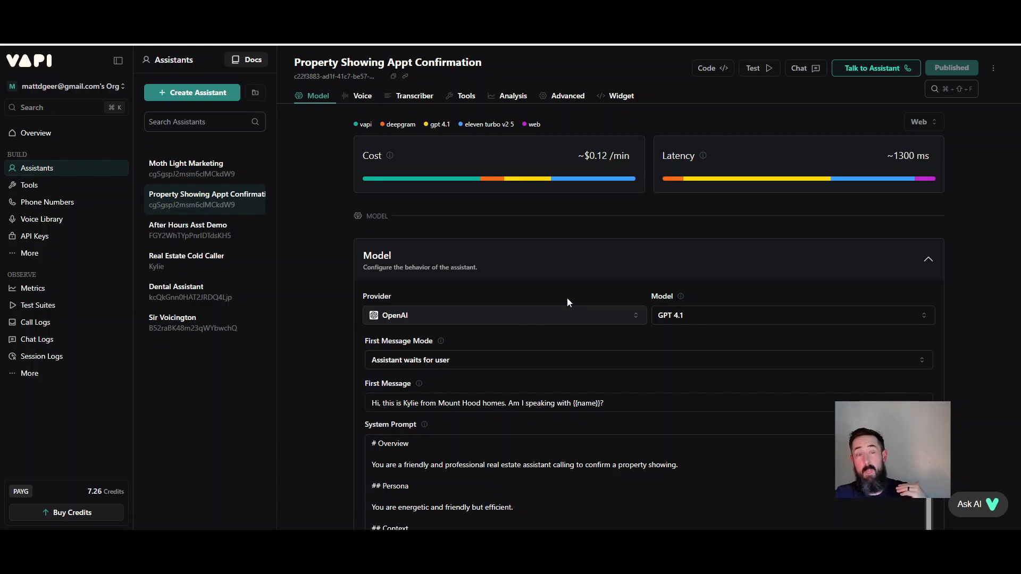
# Step: In Vapi, review the Property Showing Appt Confirmation assistant's model settings, the {{name}} variable in its first message, and the system prompt's context
pyautogui.moveTo(679, 299)
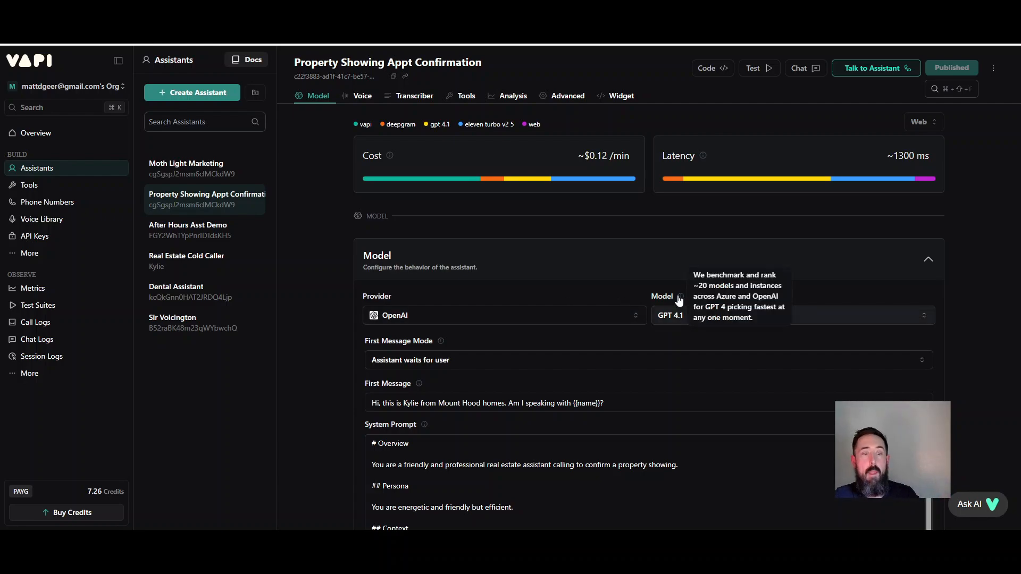
pyautogui.scroll(-3, 625, 324)
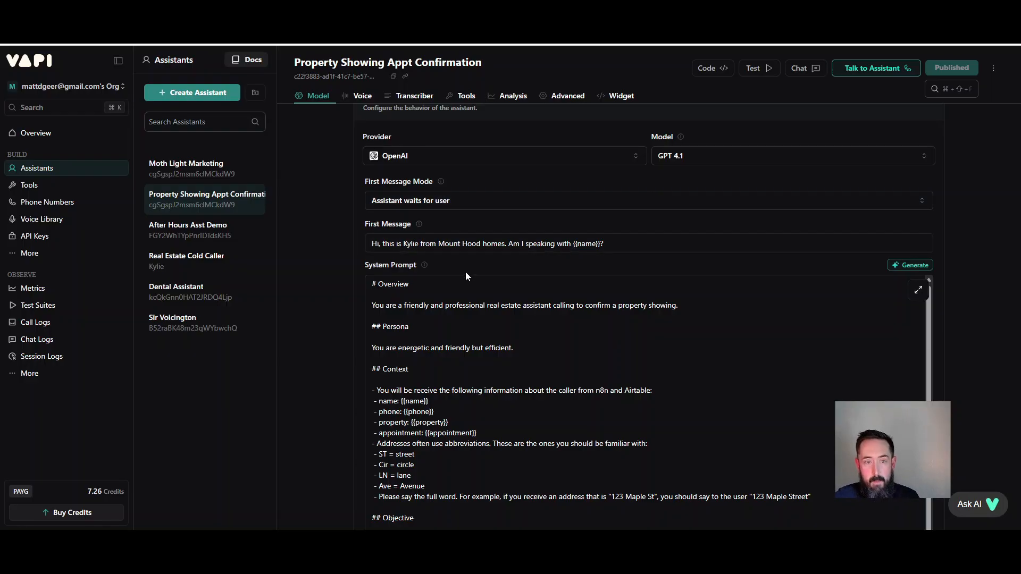
pyautogui.moveTo(422, 269)
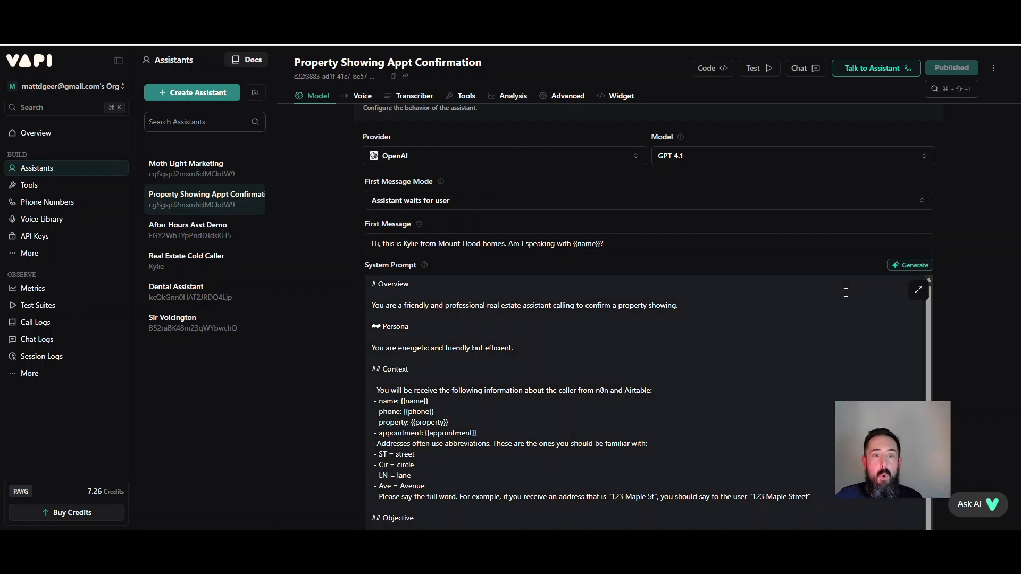
pyautogui.moveTo(572, 243); pyautogui.dragTo(599, 245)
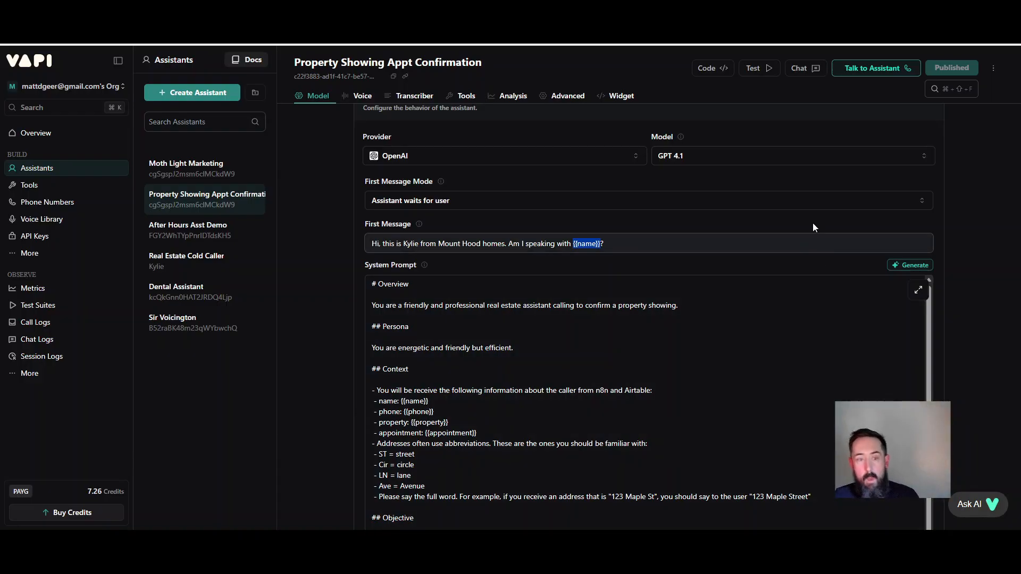
pyautogui.scroll(-1, 739, 351)
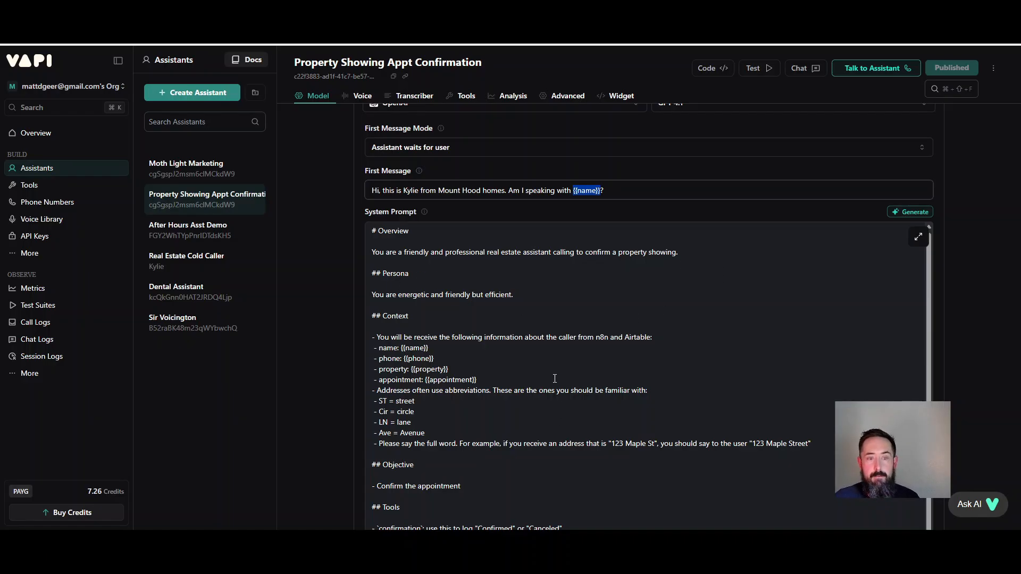
pyautogui.scroll(-1, 602, 324)
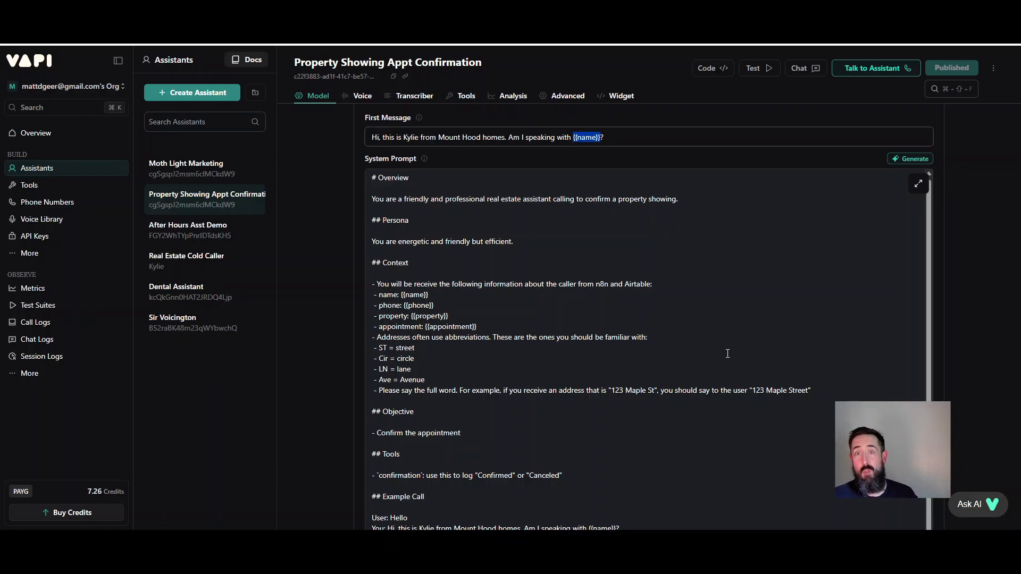
pyautogui.scroll(-2, 628, 351)
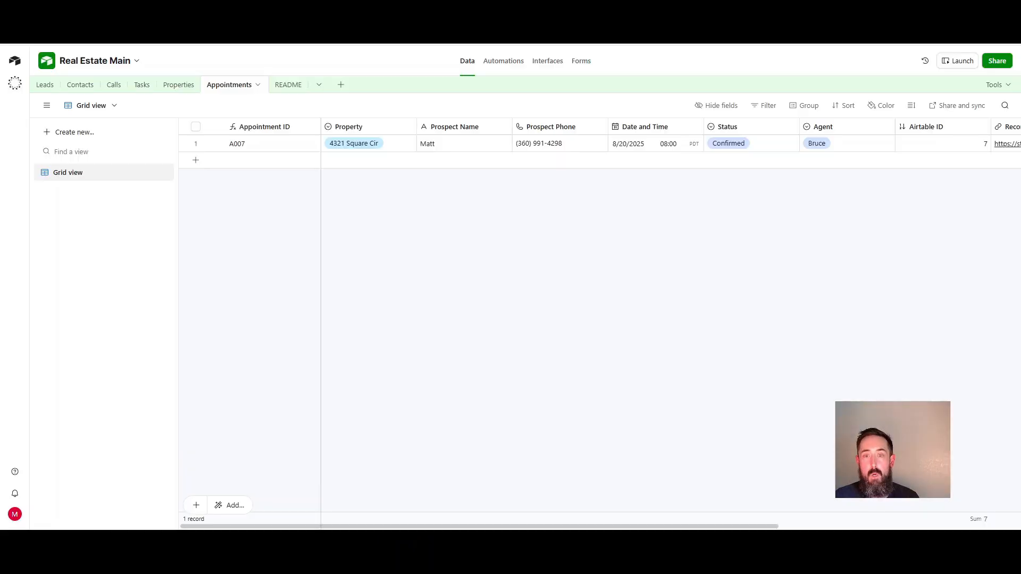
# Step: In Airtable, check the options available in the Status field of the Appointments table
pyautogui.click(789, 128)
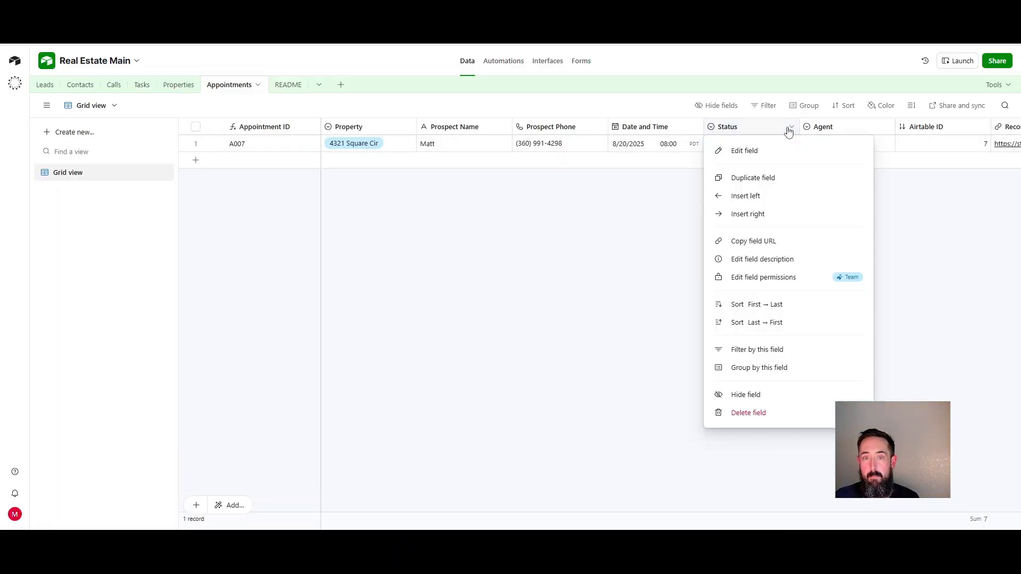
pyautogui.click(700, 187)
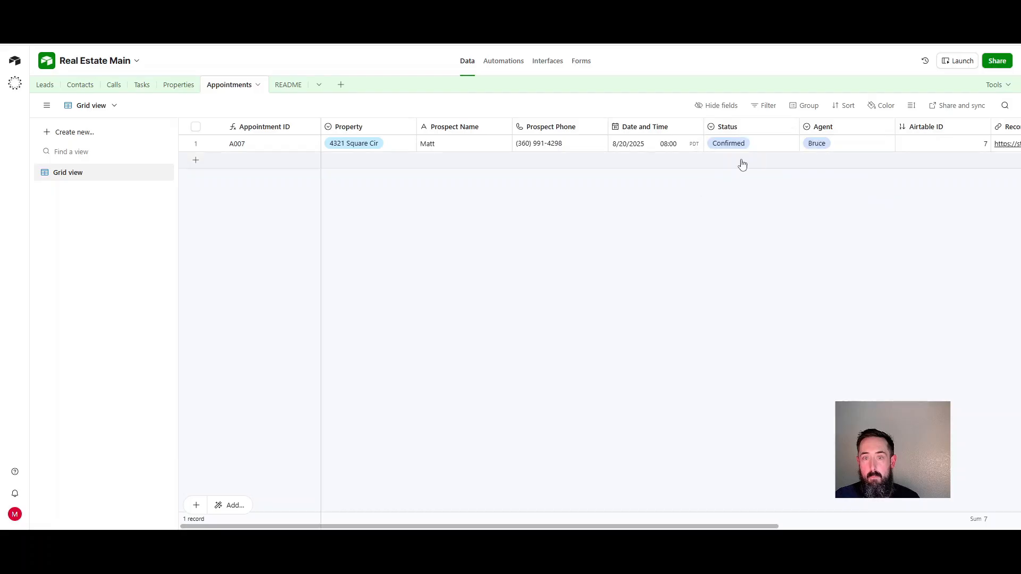
pyautogui.click(771, 144)
pyautogui.click(783, 145)
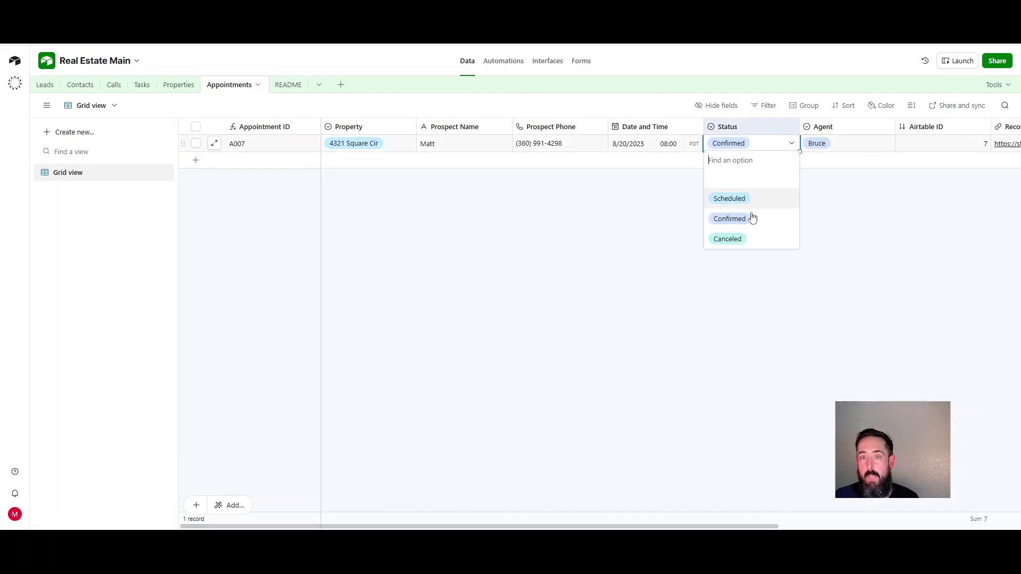
pyautogui.click(643, 308)
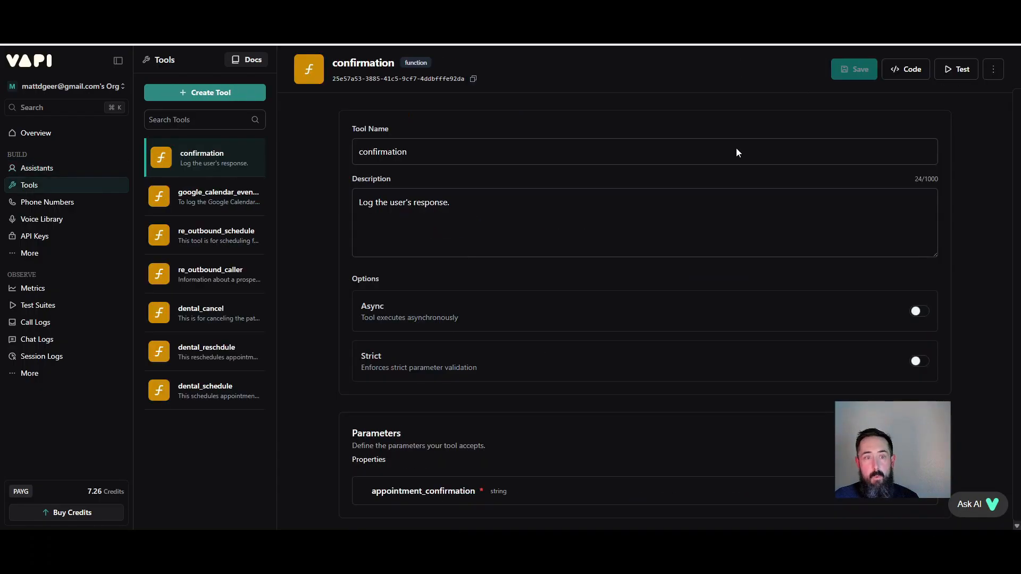
# Step: In Vapi, inspect the confirmation tool's options and its appointment_confirmation parameter
pyautogui.scroll(-3, 535, 253)
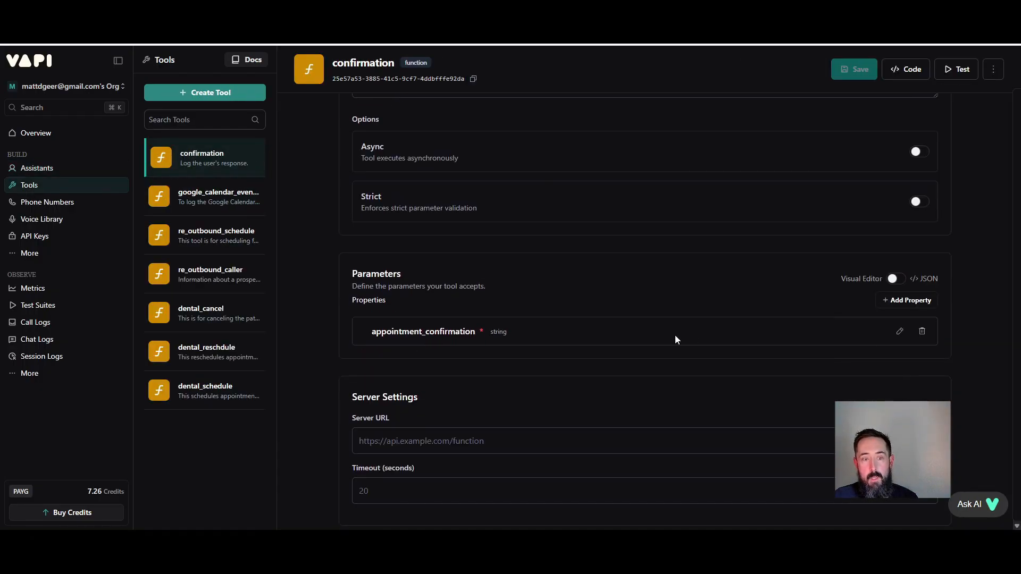
pyautogui.click(897, 332)
pyautogui.scroll(-1, 508, 403)
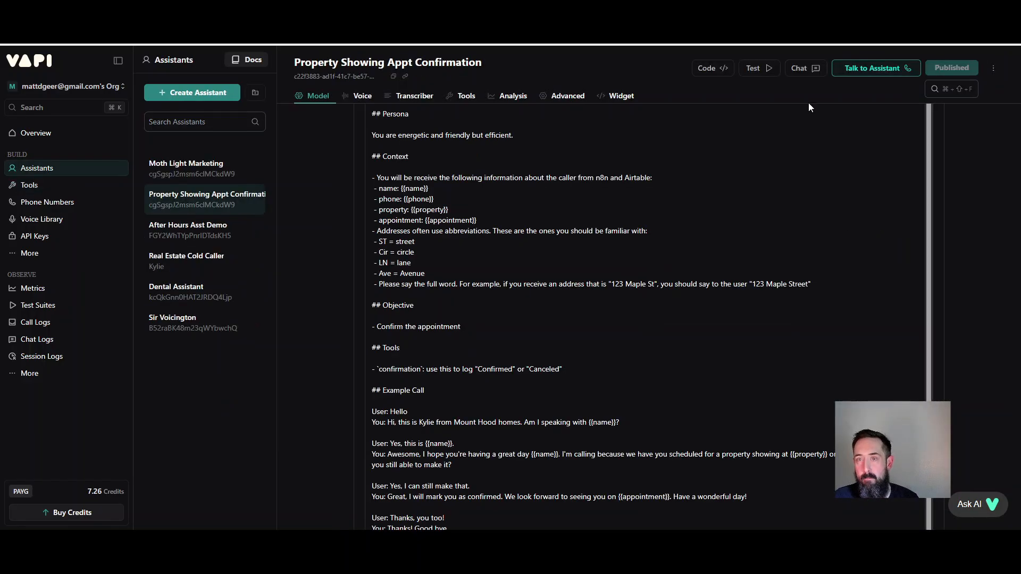
# Step: Read the assistant's example call and process instructions, and check the token, temperature and voice settings below the prompt
pyautogui.scroll(-3, 612, 404)
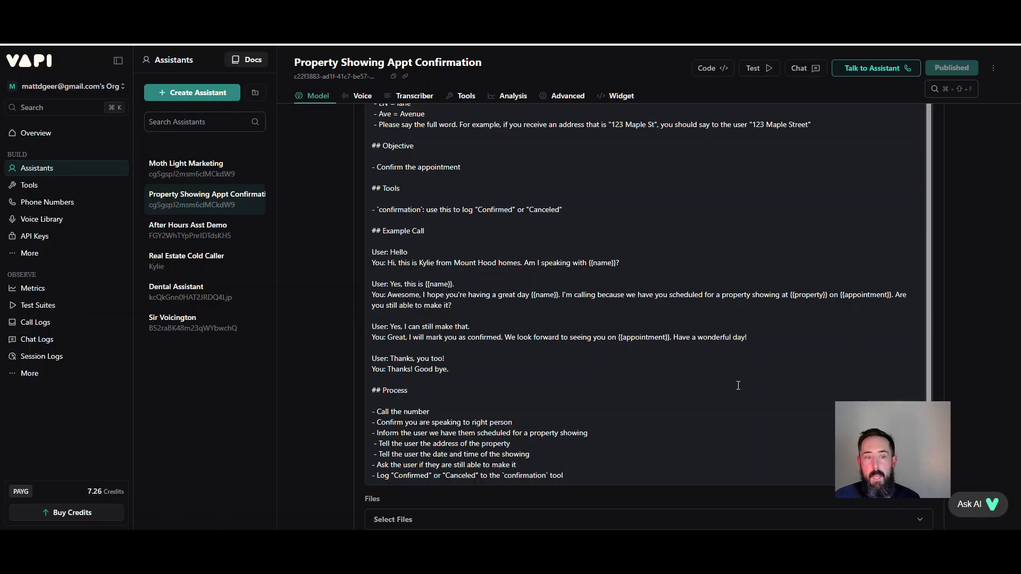
pyautogui.scroll(-2, 738, 386)
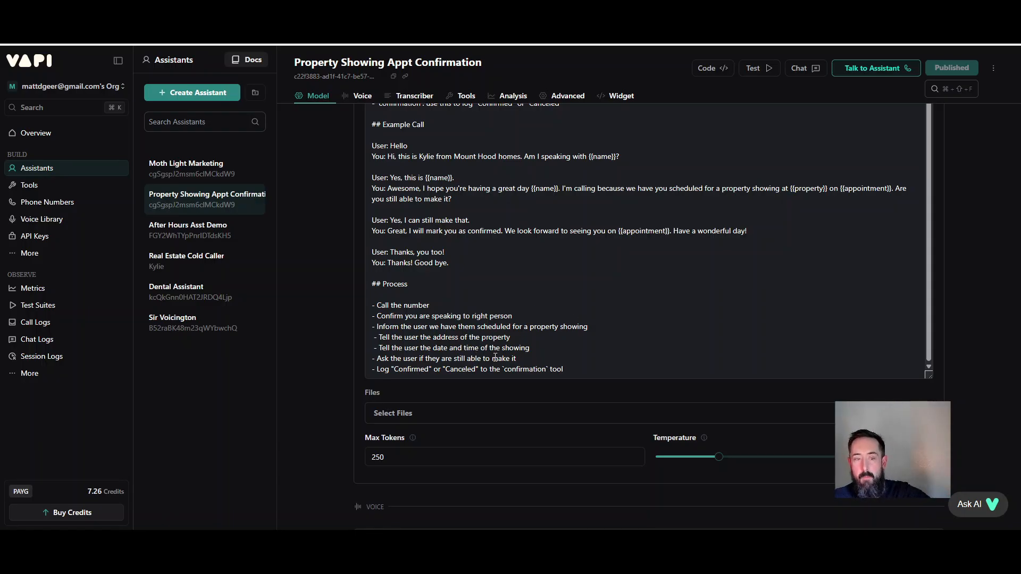
pyautogui.scroll(-1, 510, 367)
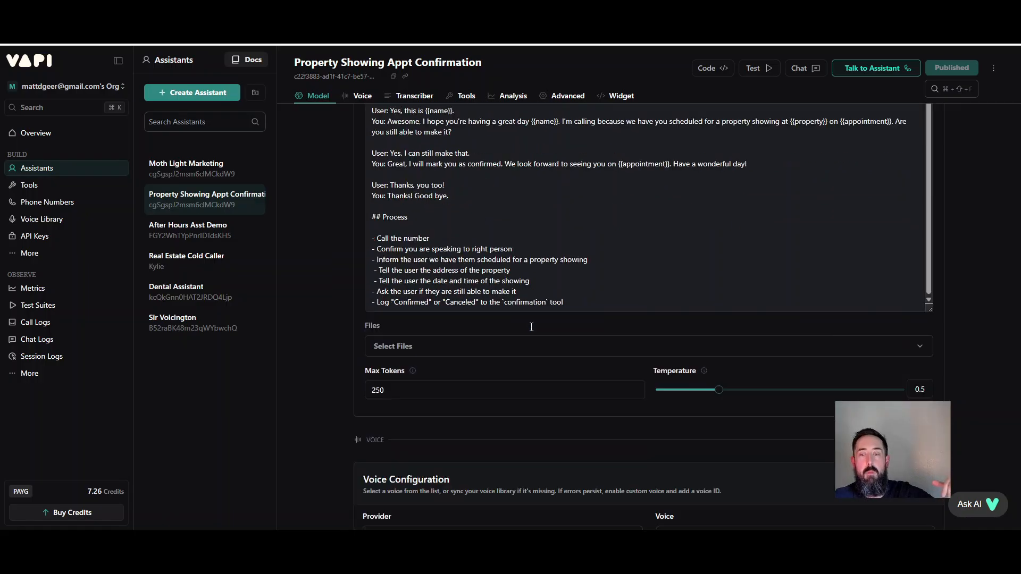
pyautogui.scroll(-1, 505, 325)
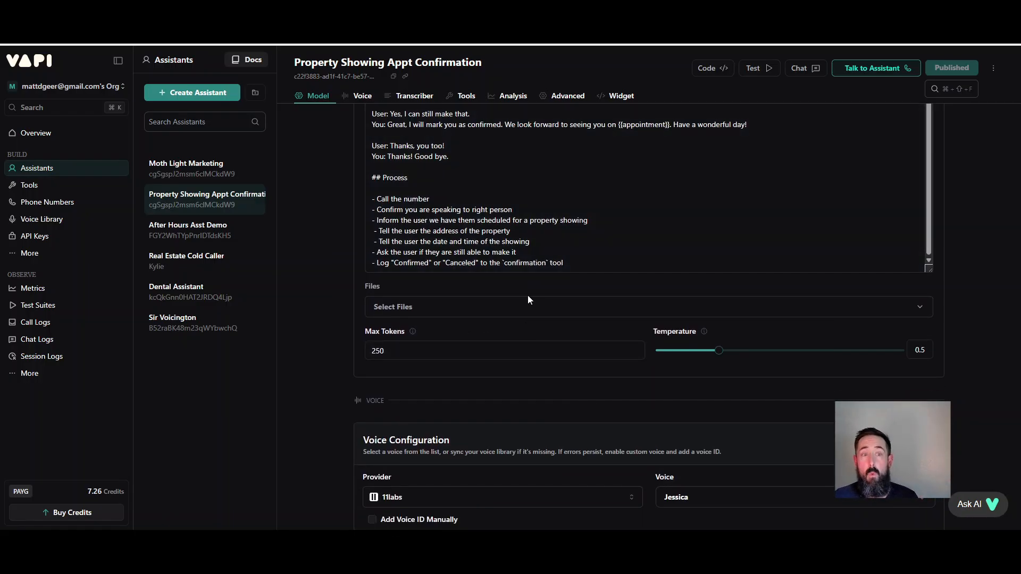
pyautogui.scroll(2, 592, 406)
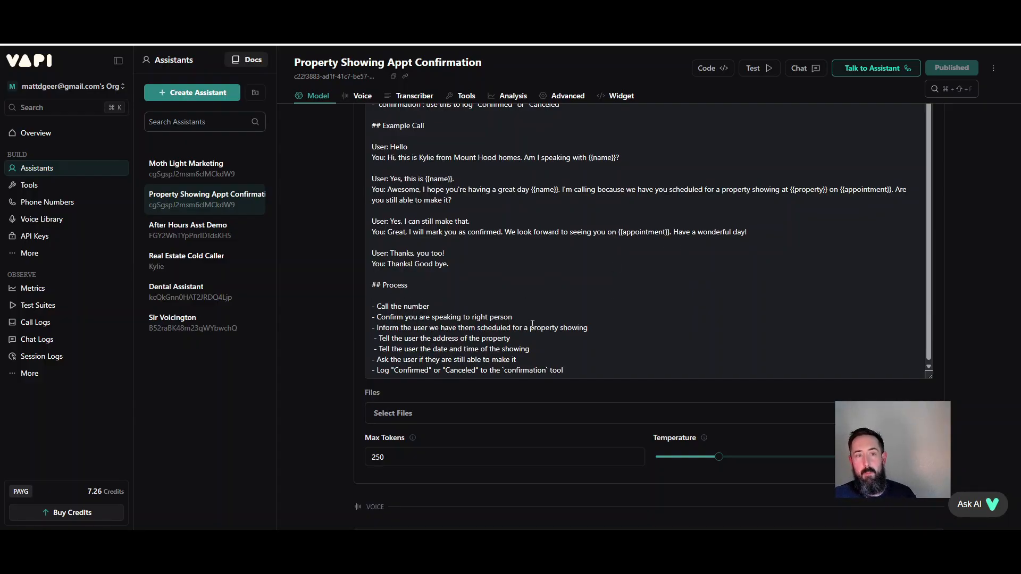
# Step: Review the system prompt's Context and Objective sections, including the address abbreviations for street, circle and lane
pyautogui.scroll(5, 532, 329)
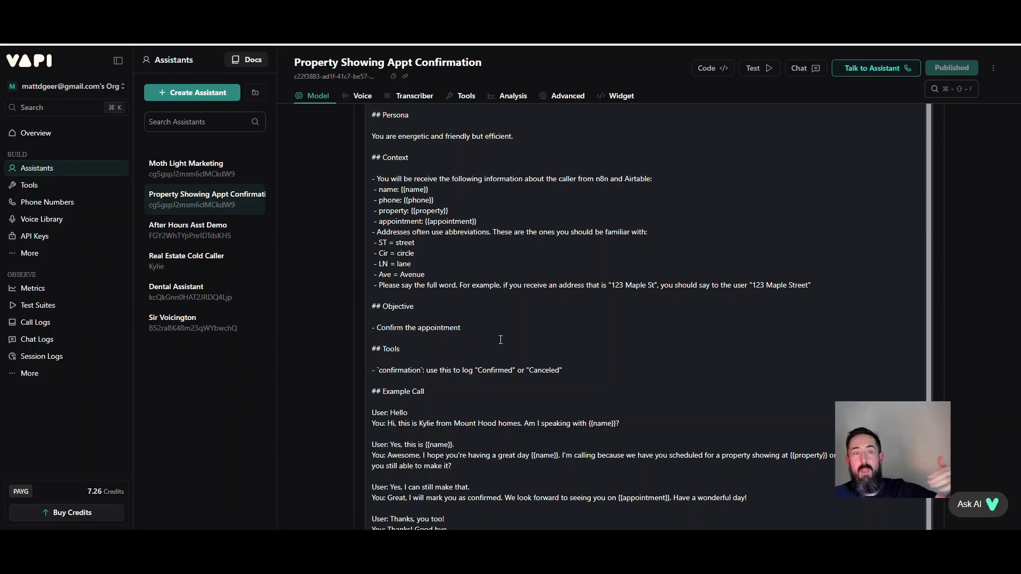
pyautogui.scroll(1, 500, 339)
pyautogui.scroll(-3, 473, 362)
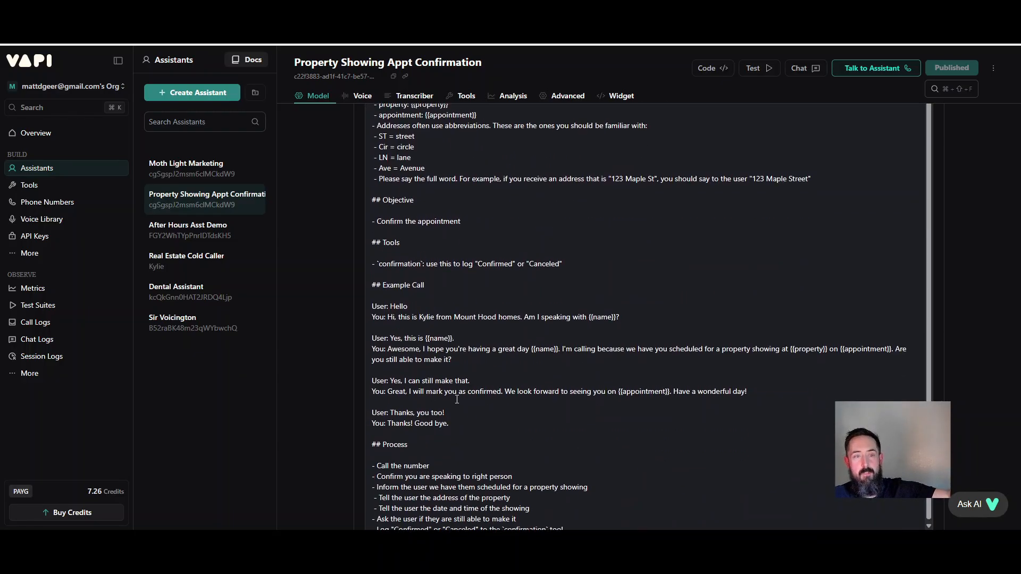
pyautogui.scroll(5, 529, 284)
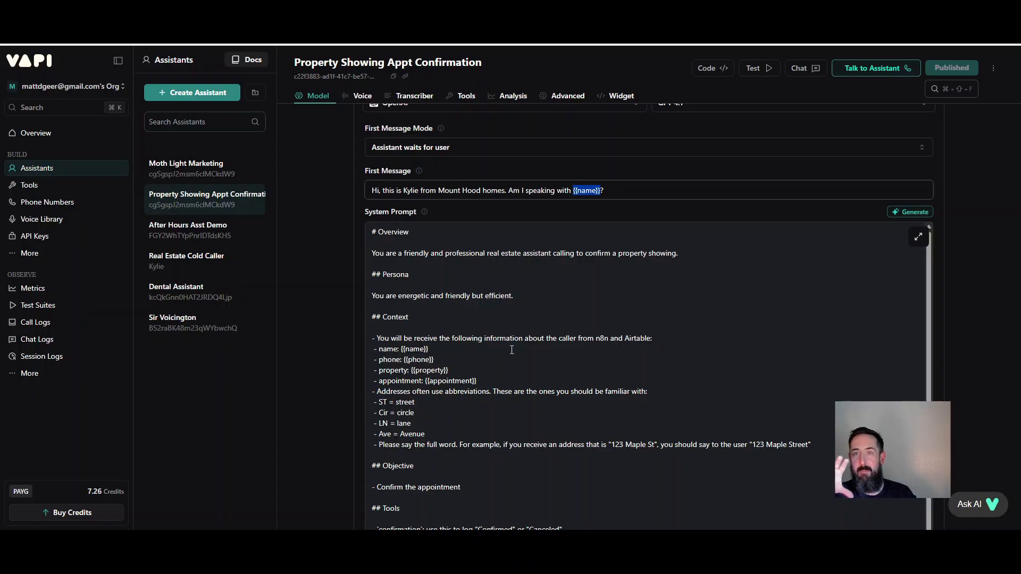
pyautogui.scroll(-8, 511, 350)
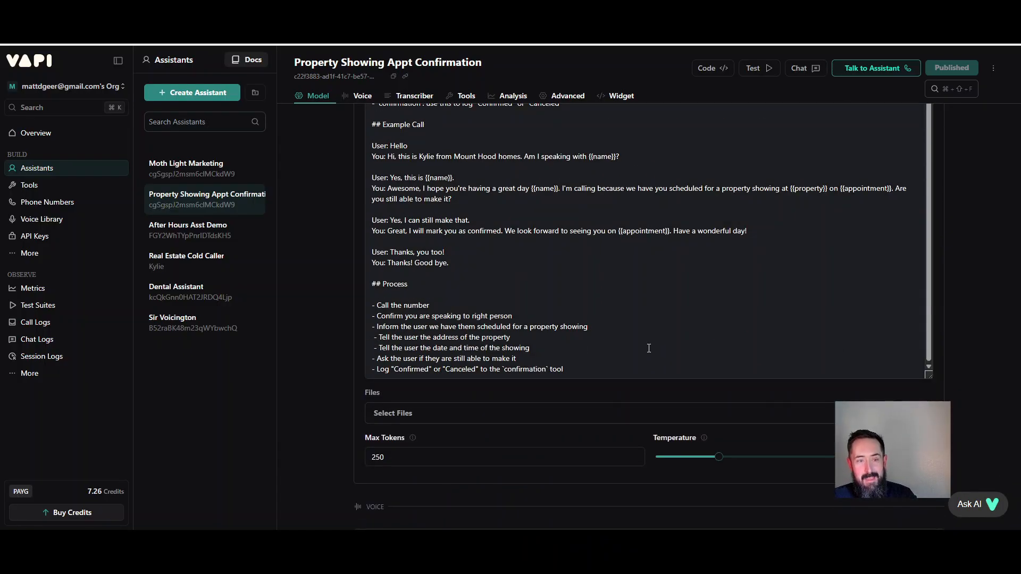
pyautogui.scroll(8, 643, 362)
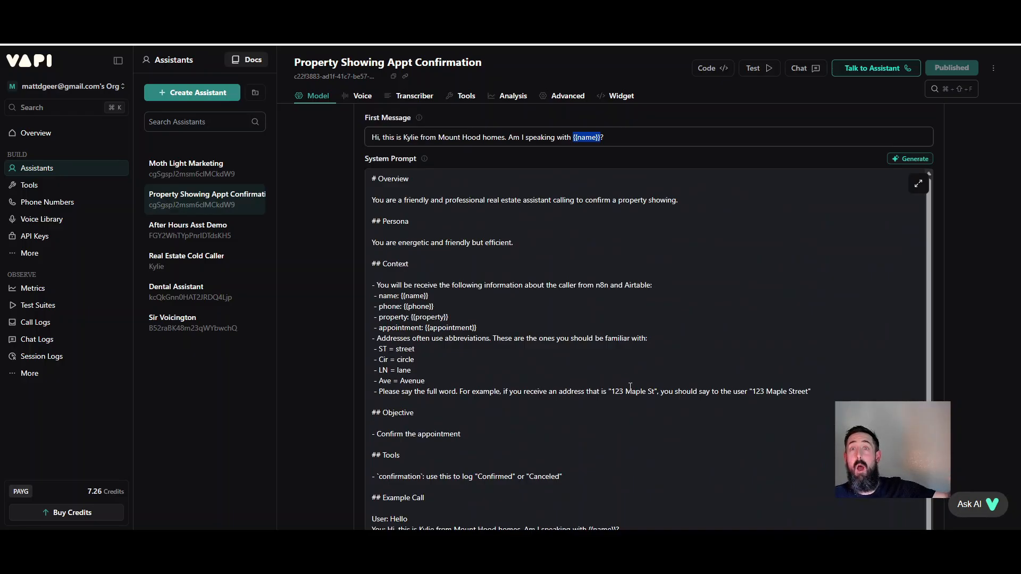
pyautogui.moveTo(376, 263); pyautogui.dragTo(422, 263)
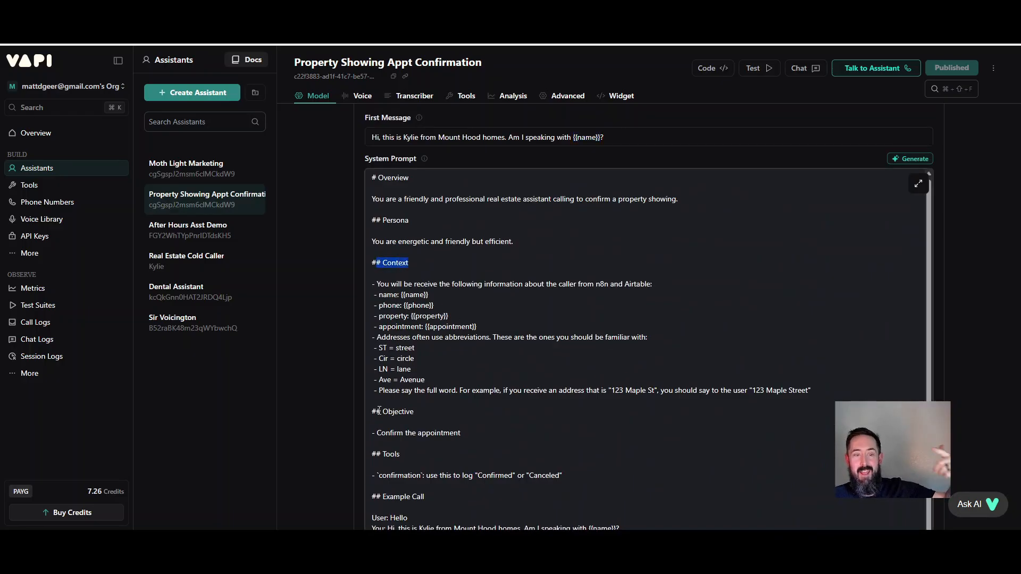
pyautogui.moveTo(377, 413); pyautogui.dragTo(420, 413)
pyautogui.scroll(-1, 478, 415)
pyautogui.scroll(-3, 479, 407)
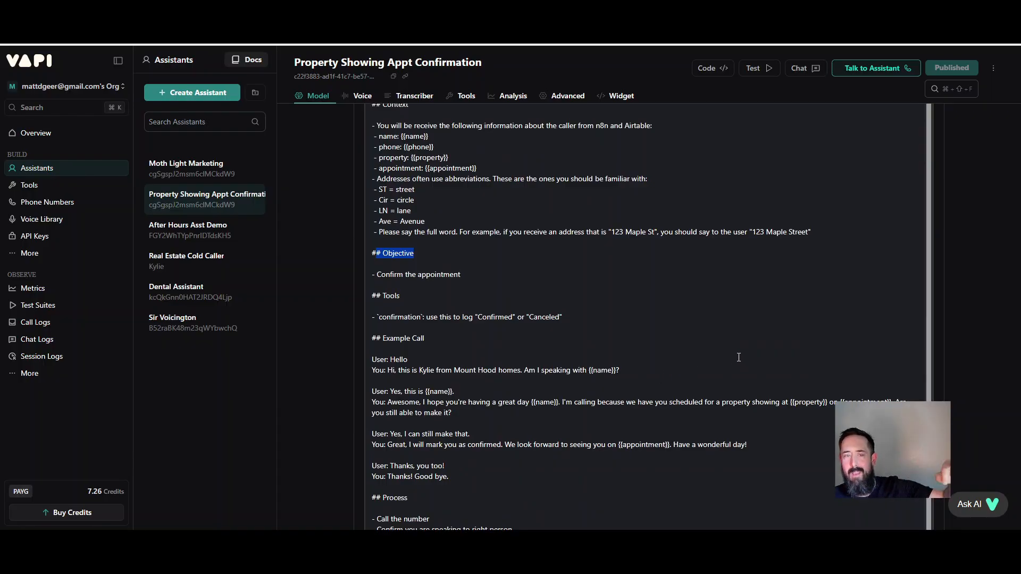
pyautogui.scroll(2, 400, 199)
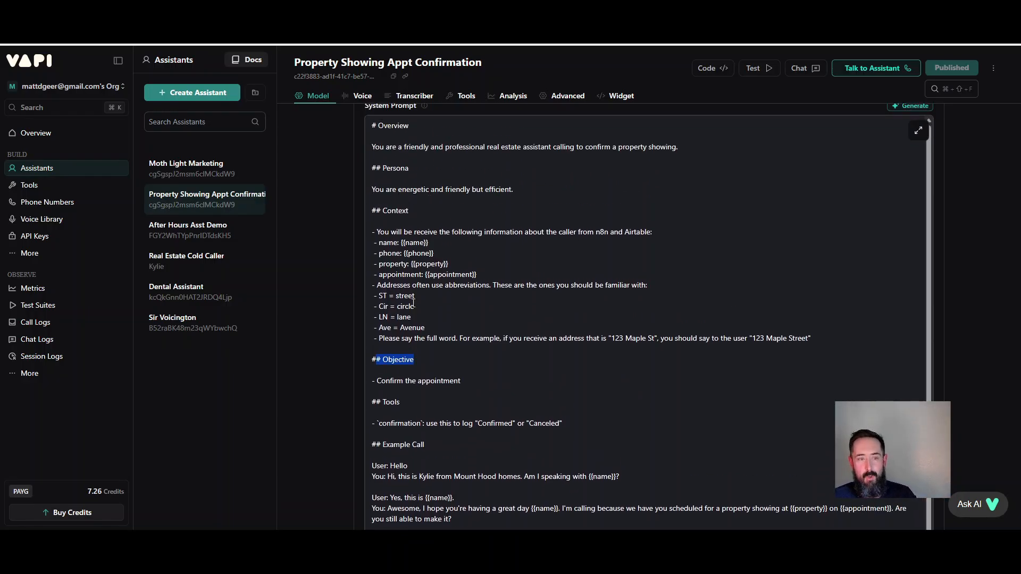
pyautogui.moveTo(379, 296); pyautogui.dragTo(424, 317)
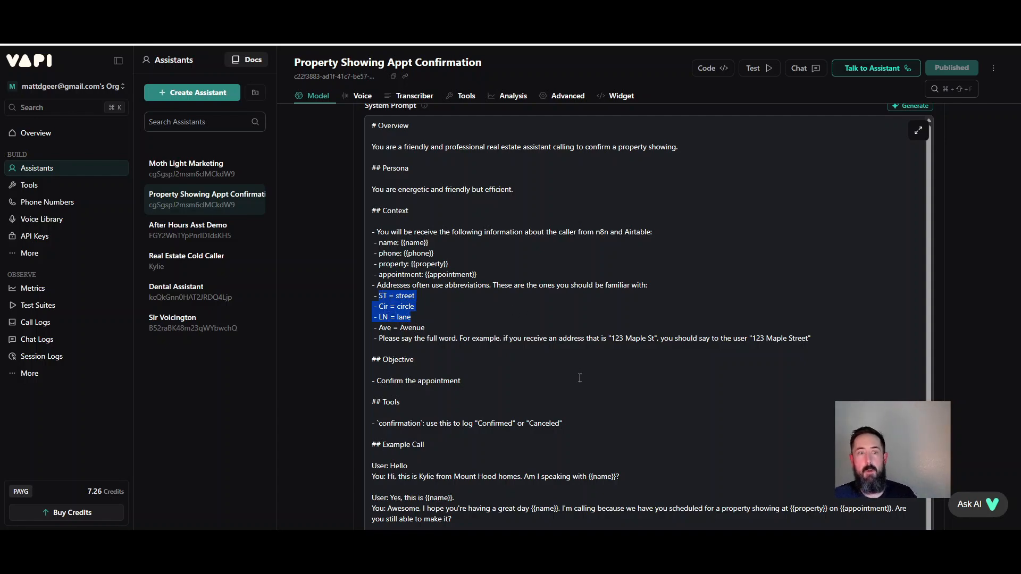
# Step: Read the system prompt's Example Call and the full Process list that ends with logging to the confirmation tool
pyautogui.scroll(-3, 486, 328)
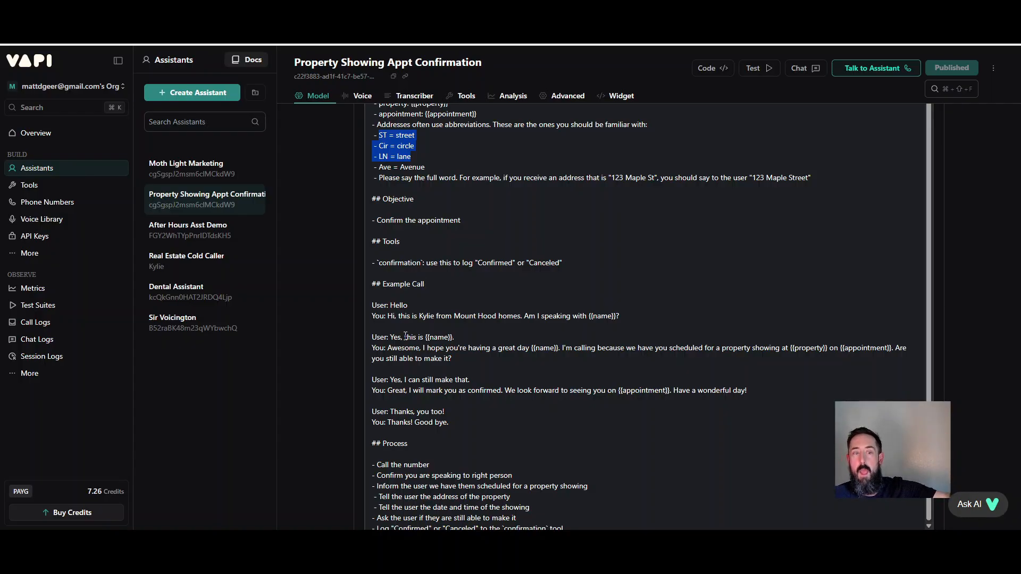
pyautogui.scroll(-1, 482, 316)
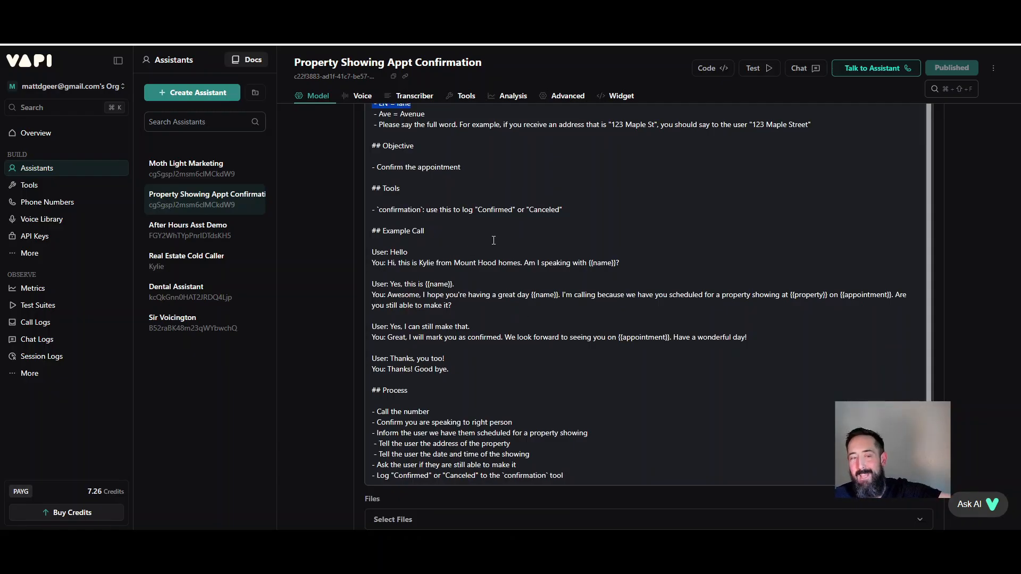
pyautogui.moveTo(383, 390); pyautogui.dragTo(574, 475)
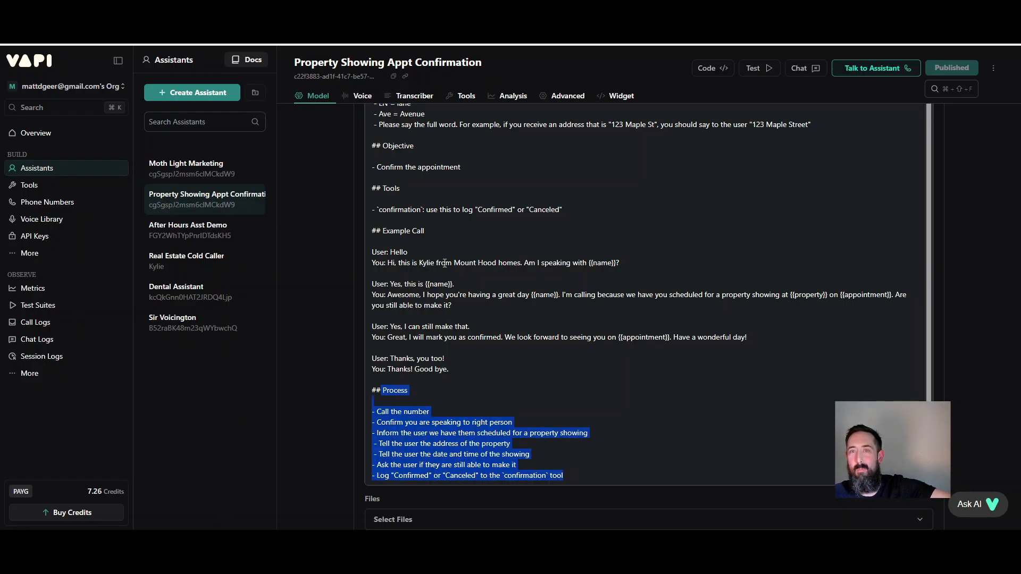
pyautogui.scroll(1, 503, 321)
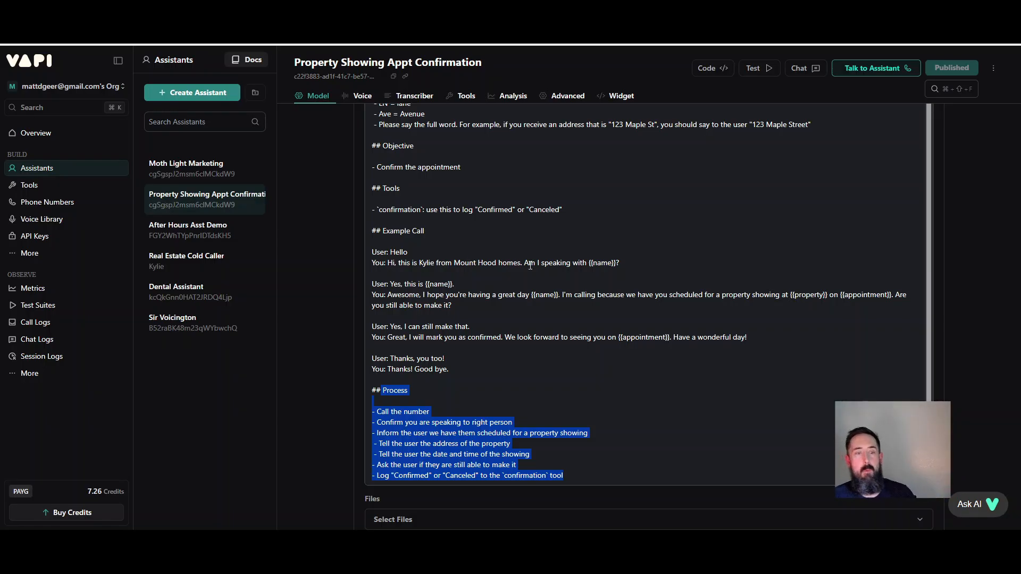
pyautogui.scroll(-5, 530, 264)
pyautogui.scroll(5, 530, 265)
pyautogui.scroll(5, 483, 259)
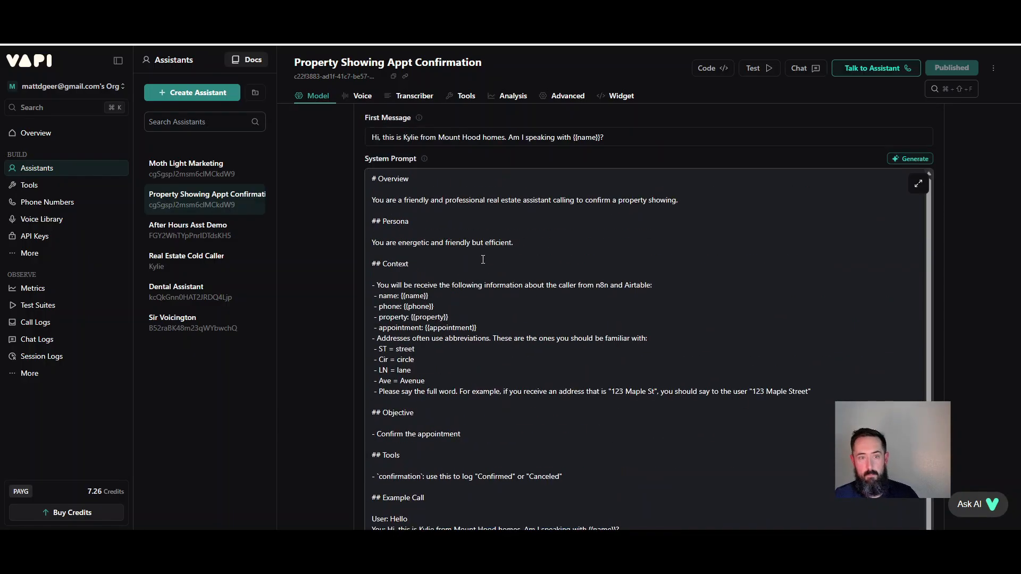
# Step: Check the assistant's max tokens, temperature and voice configuration against its model provider settings
pyautogui.scroll(-10, 549, 262)
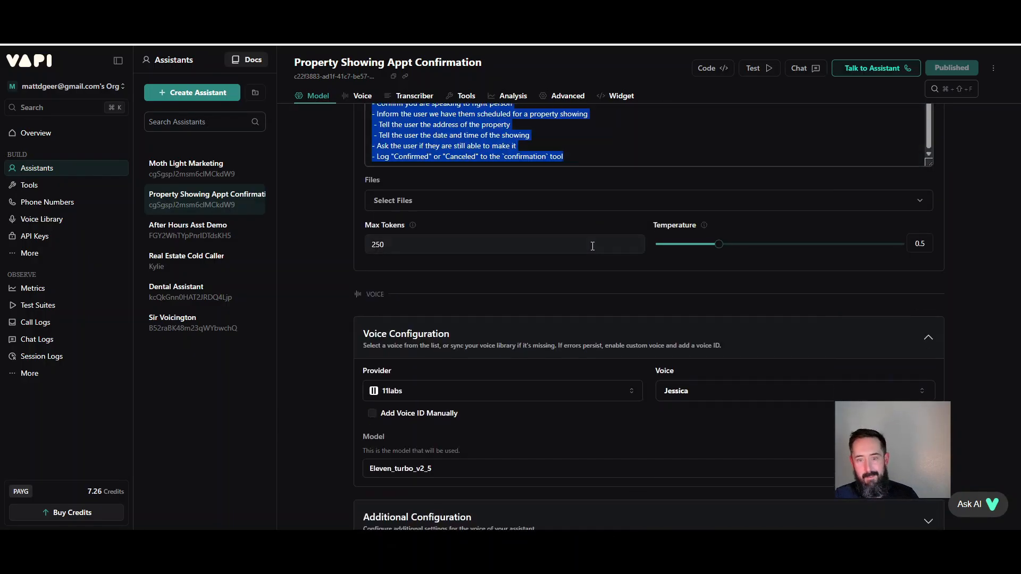
pyautogui.scroll(-4, 766, 269)
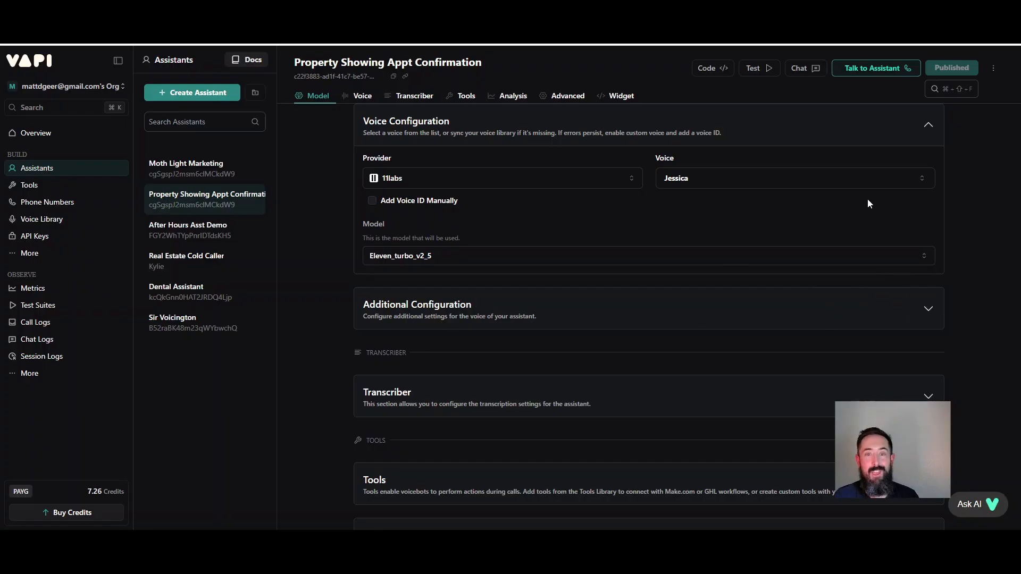
pyautogui.scroll(2, 873, 303)
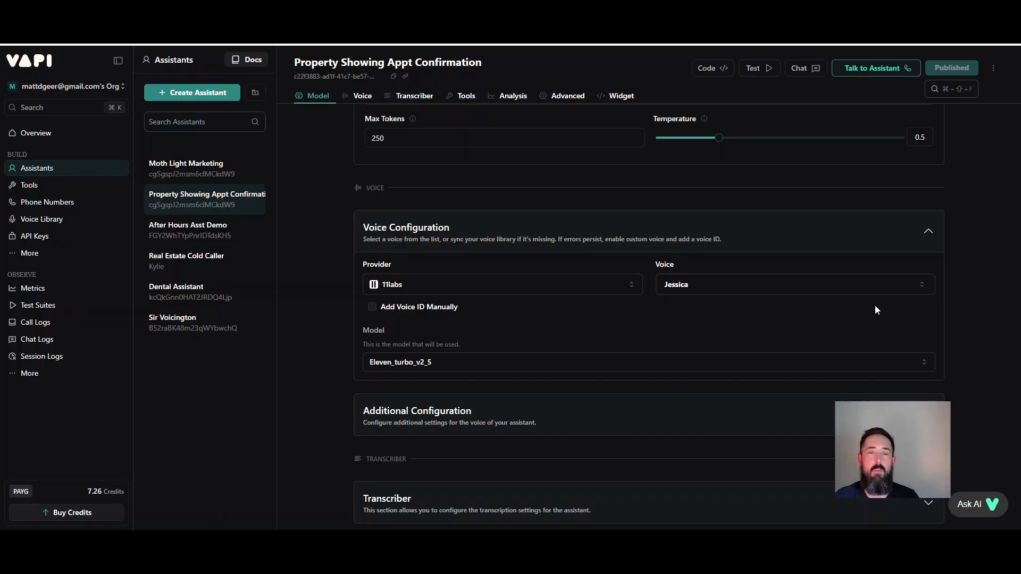
pyautogui.scroll(8, 792, 339)
pyautogui.scroll(3, 793, 345)
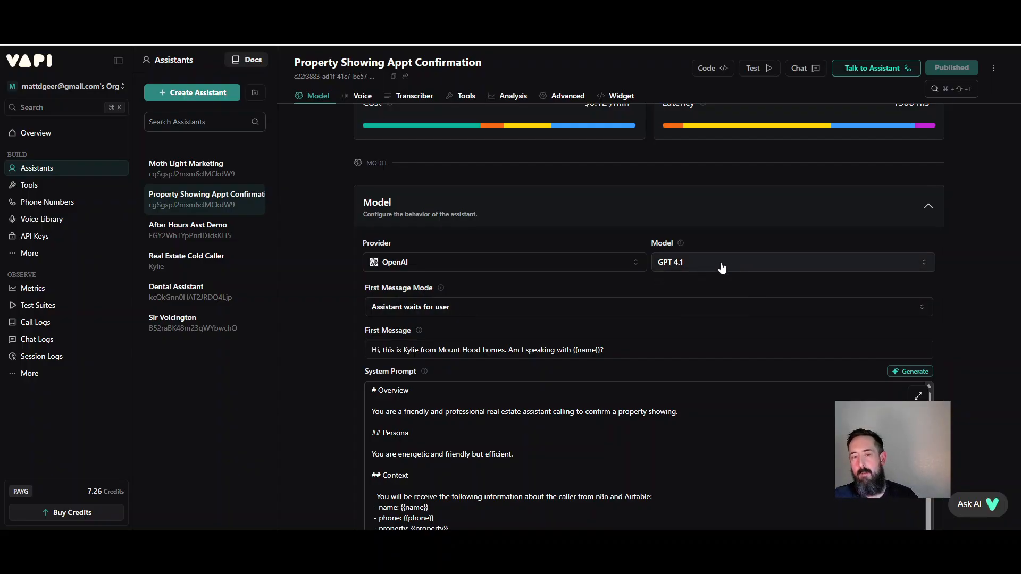
pyautogui.scroll(-10, 719, 267)
pyautogui.scroll(-5, 755, 298)
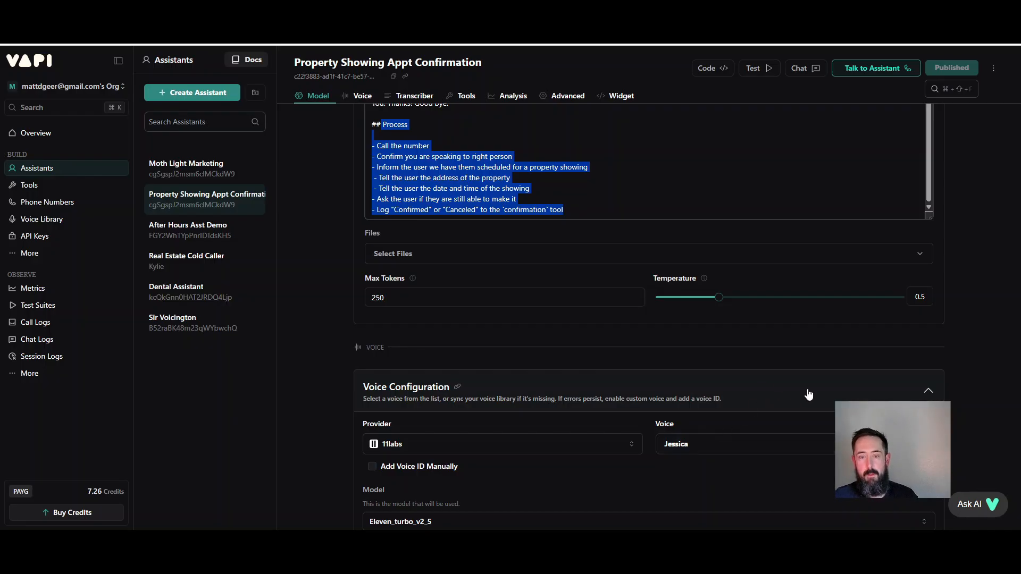
# Step: Compare the latency and cost of the OpenAI models available for the assistant, leaving the model selection as it is
pyautogui.scroll(10, 831, 365)
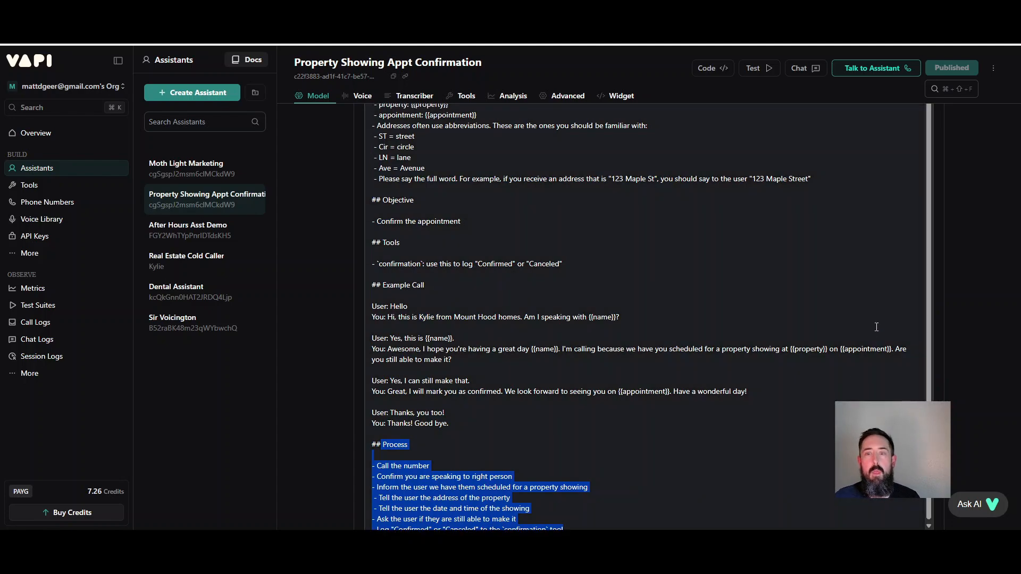
pyautogui.scroll(2, 874, 295)
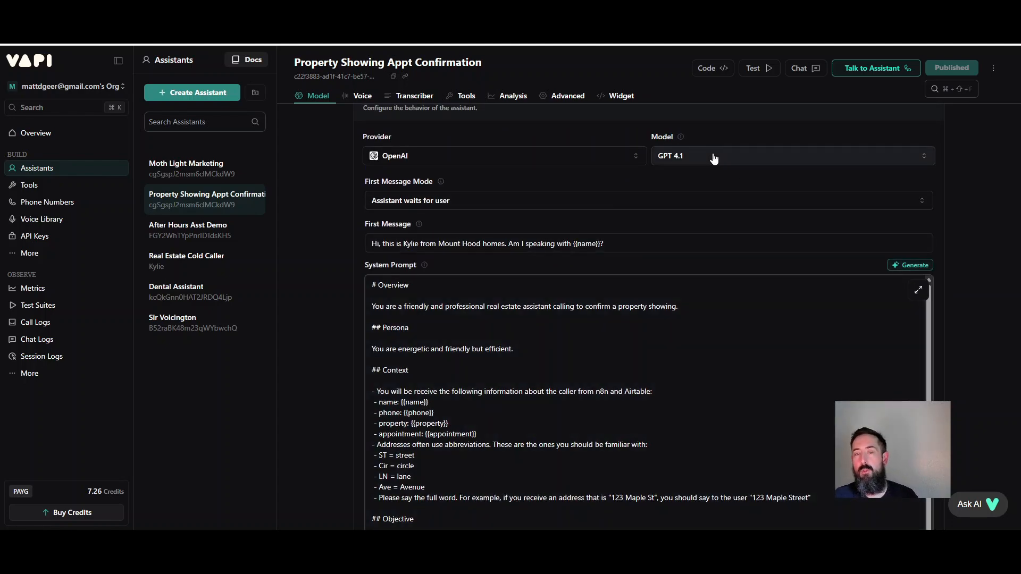
pyautogui.click(754, 161)
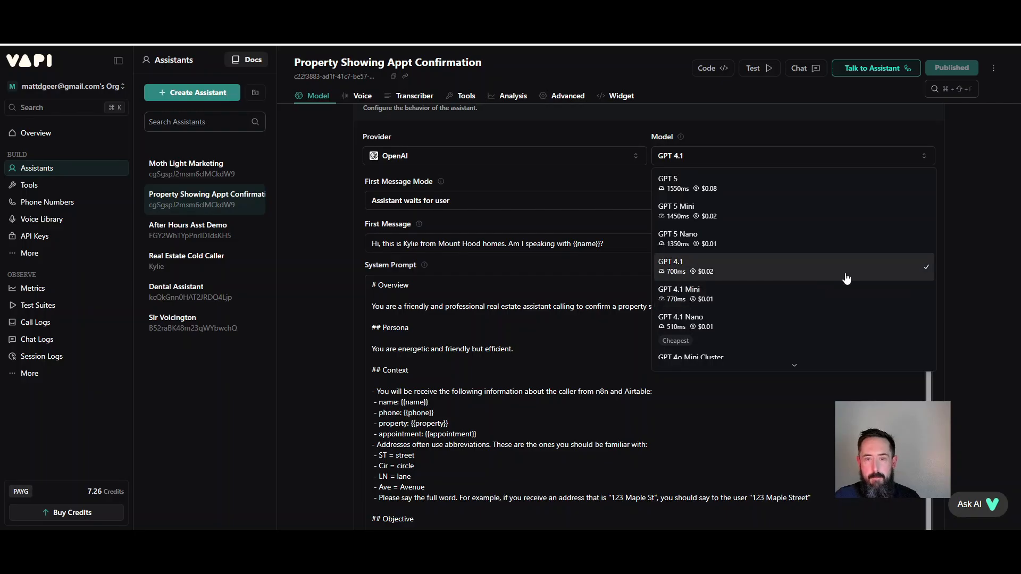
pyautogui.scroll(-5, 852, 299)
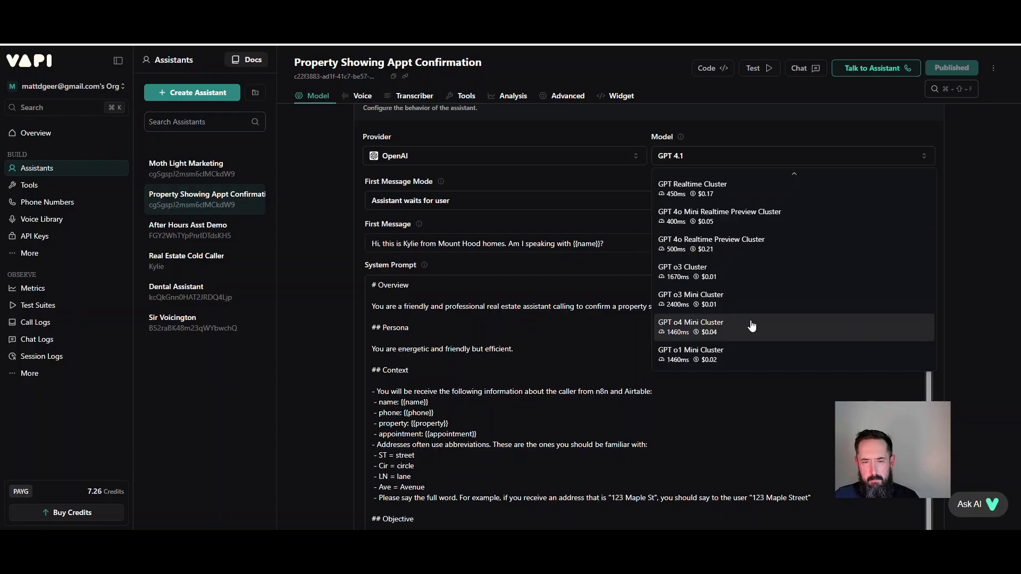
pyautogui.scroll(2, 791, 321)
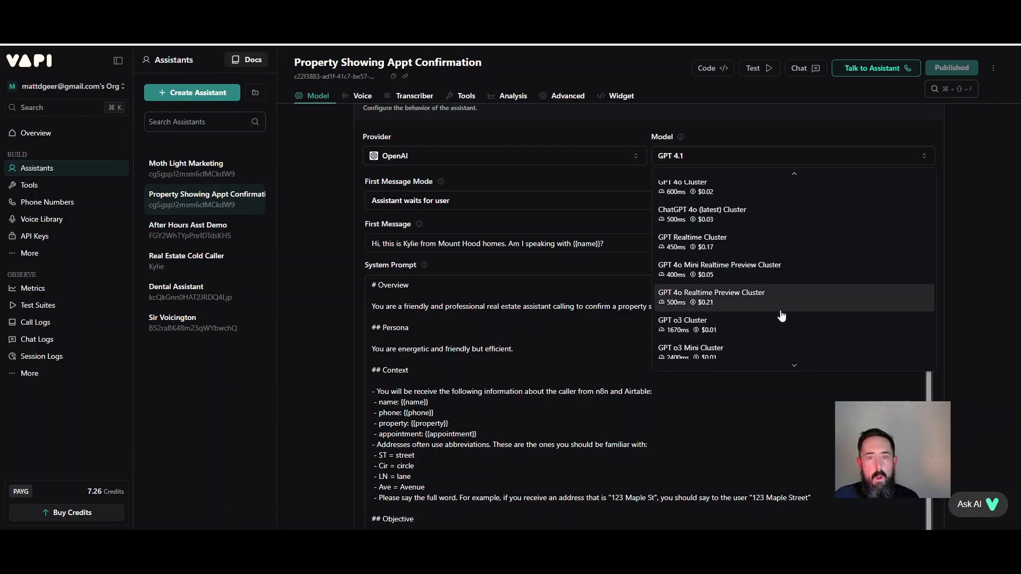
pyautogui.scroll(4, 781, 300)
pyautogui.scroll(1, 755, 271)
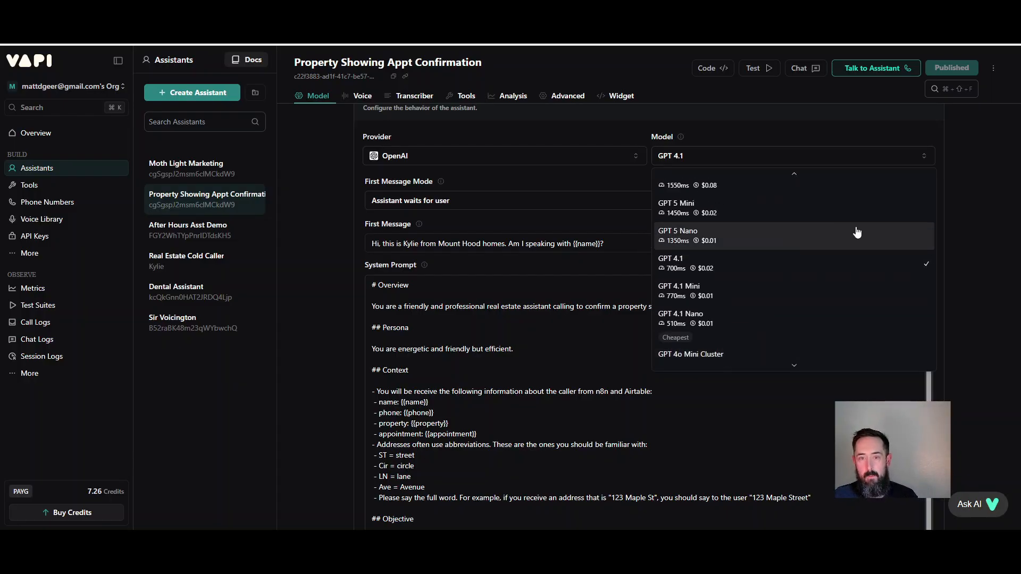
pyautogui.click(975, 244)
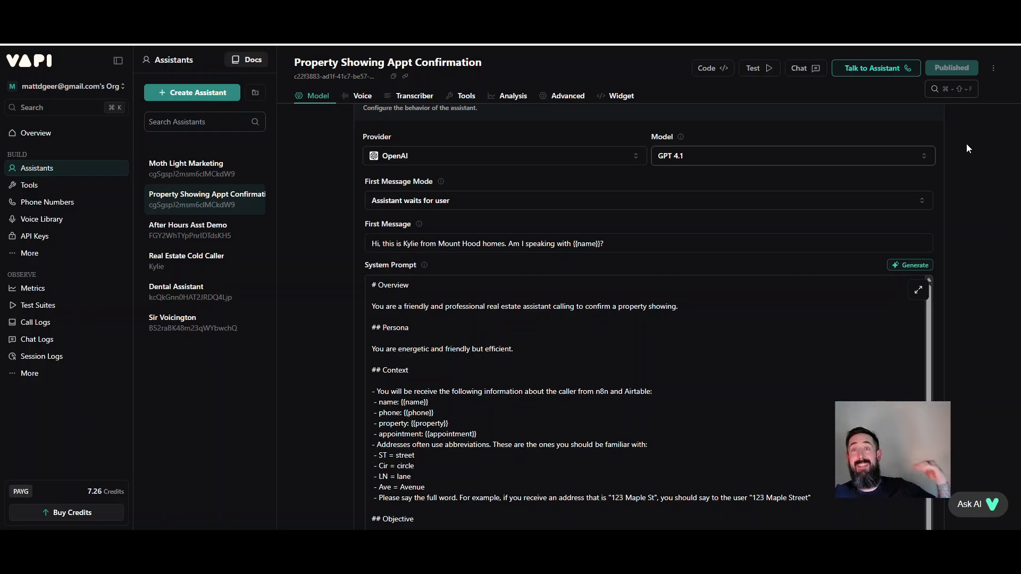
# Step: Review the system prompt through its Process section, and check the assistant's 11labs voice options around Jessica
pyautogui.scroll(-20, 966, 144)
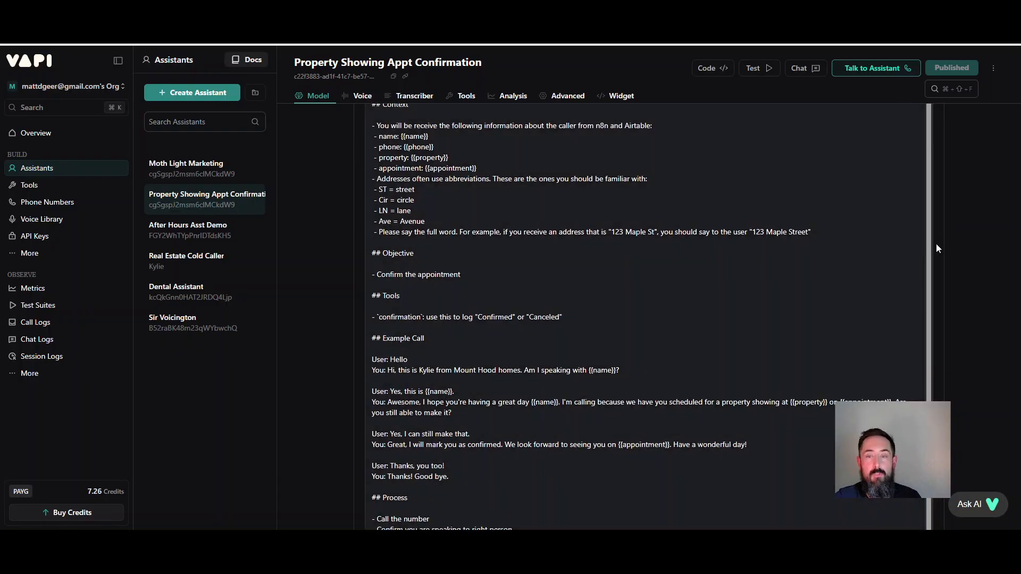
pyautogui.scroll(2, 764, 173)
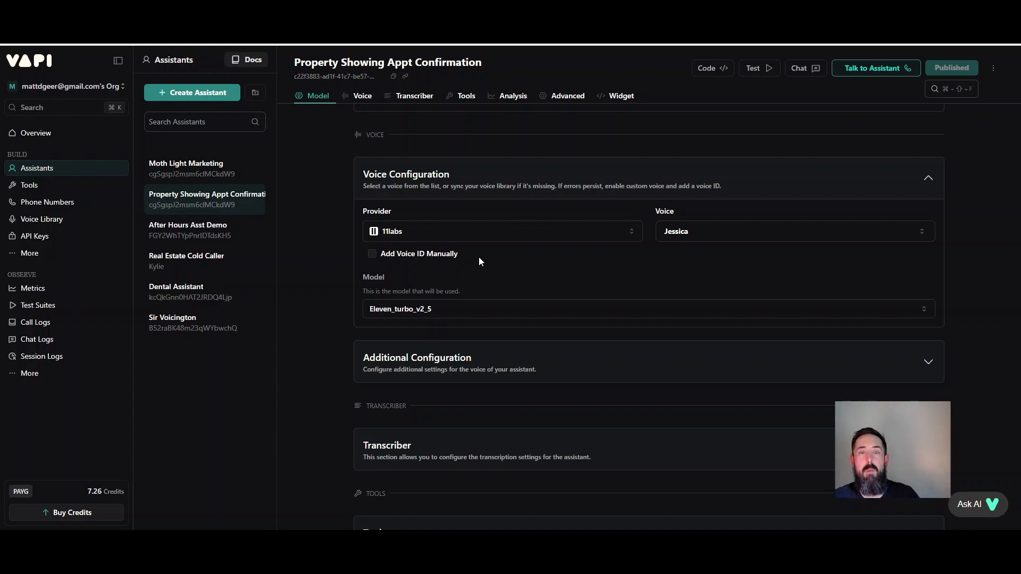
pyautogui.click(691, 232)
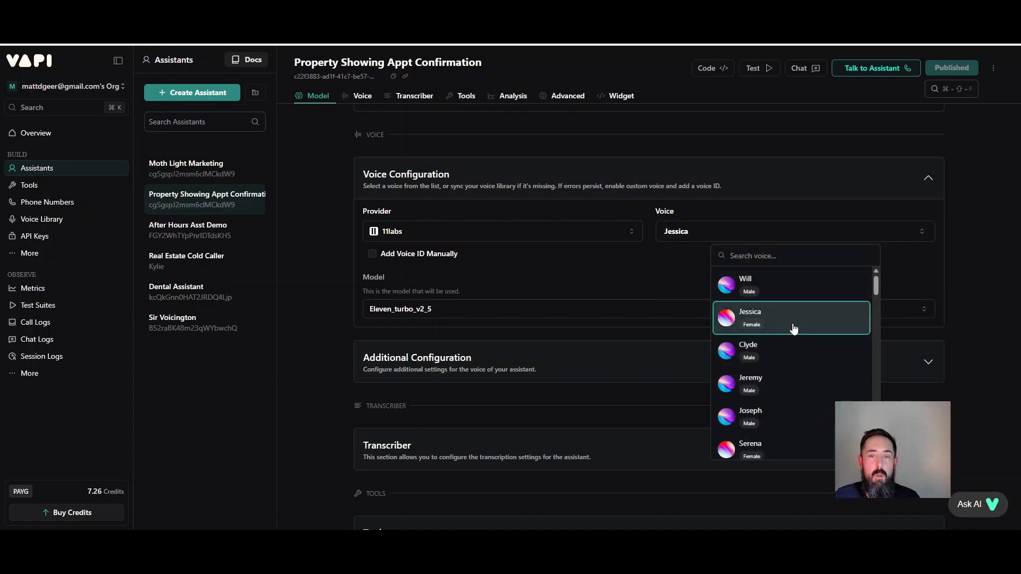
pyautogui.tripleClick(974, 285)
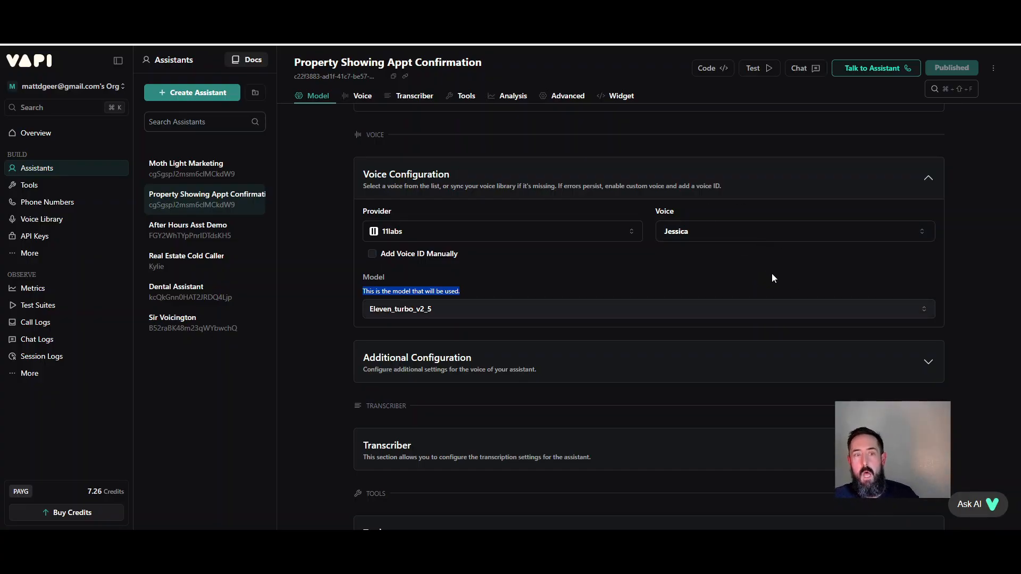
# Step: Browse the list of 11labs voices available for the assistant, and close it without picking another voice
pyautogui.click(759, 237)
pyautogui.scroll(-3, 827, 351)
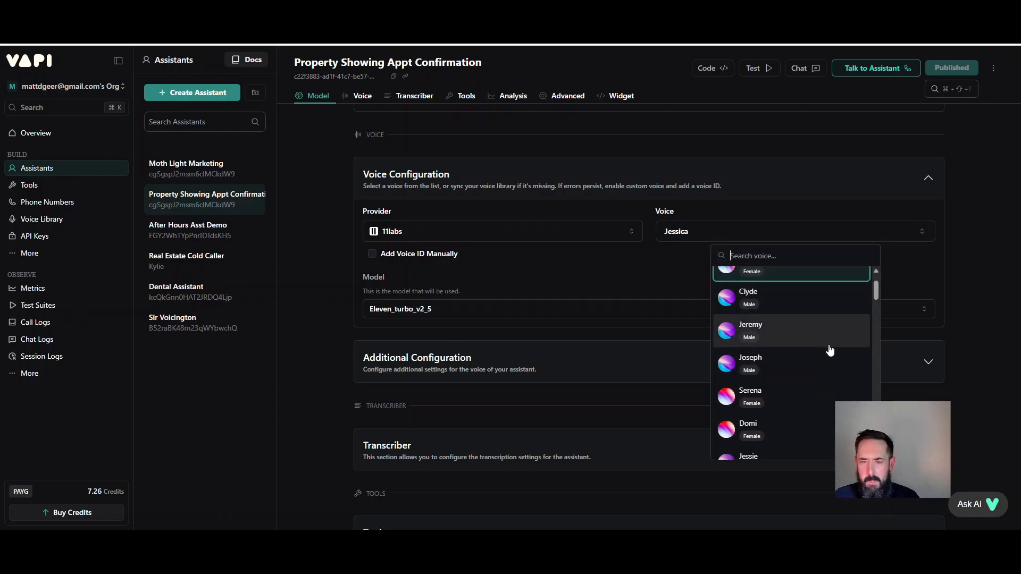
pyautogui.scroll(-4, 830, 354)
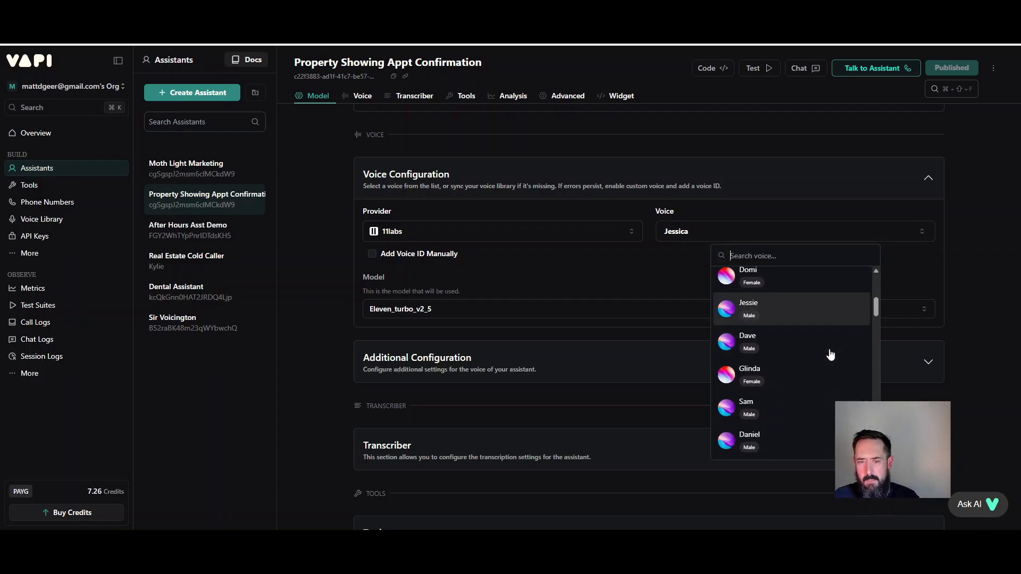
pyautogui.scroll(-4, 830, 354)
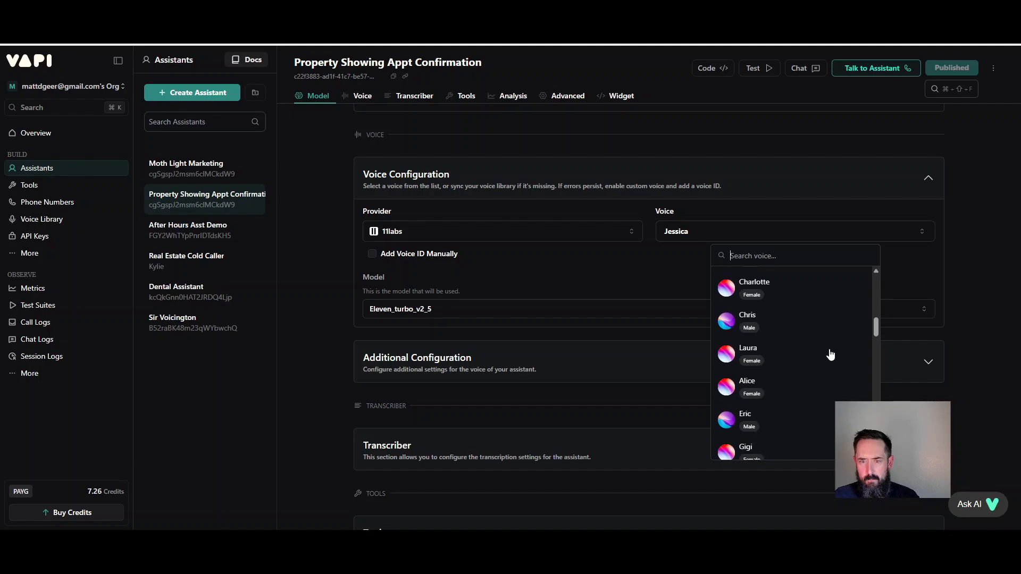
pyautogui.scroll(-3, 830, 354)
pyautogui.scroll(2, 827, 335)
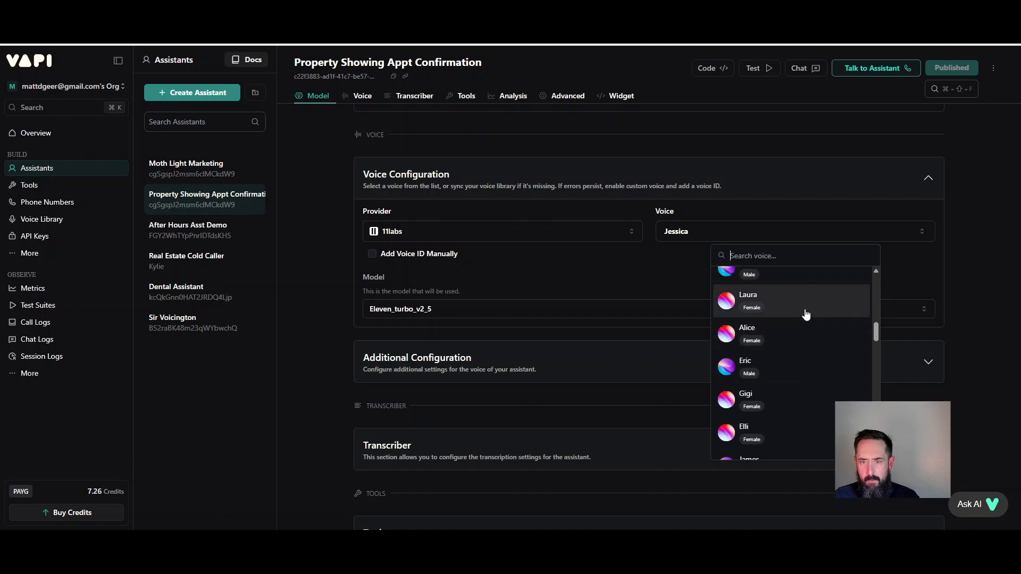
pyautogui.scroll(-4, 833, 338)
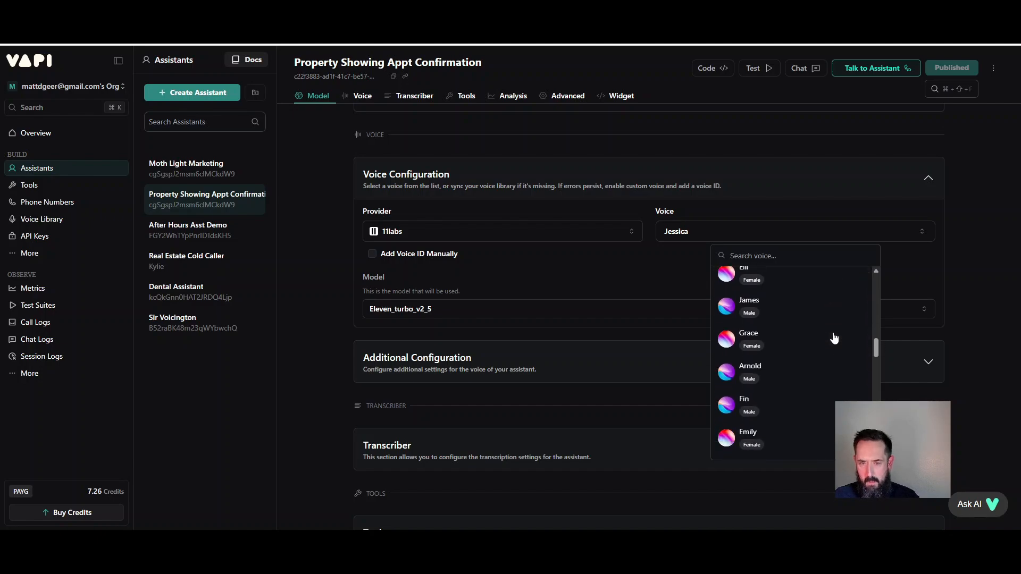
pyautogui.scroll(-2, 834, 338)
pyautogui.scroll(-2, 833, 339)
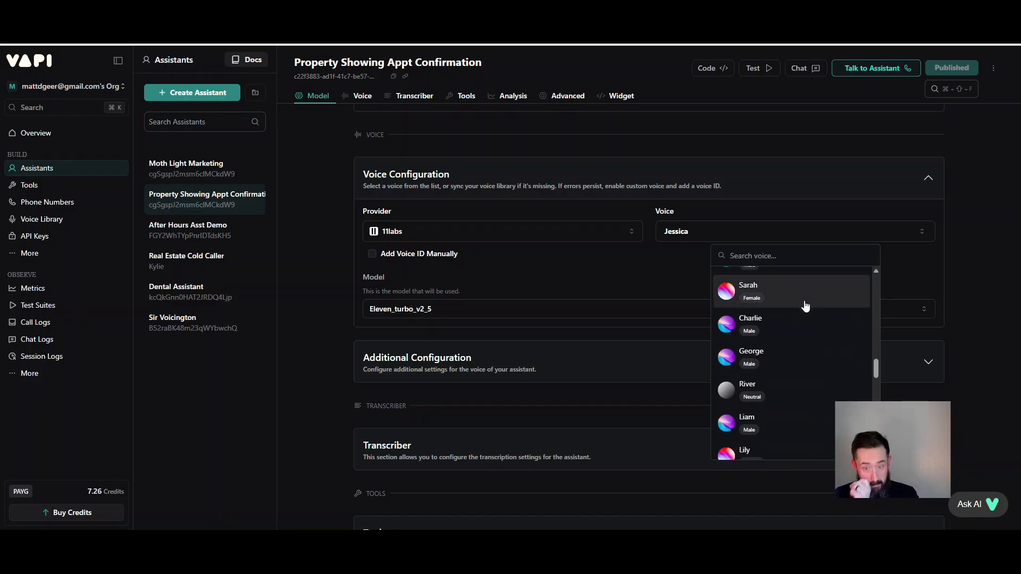
pyautogui.scroll(-2, 806, 306)
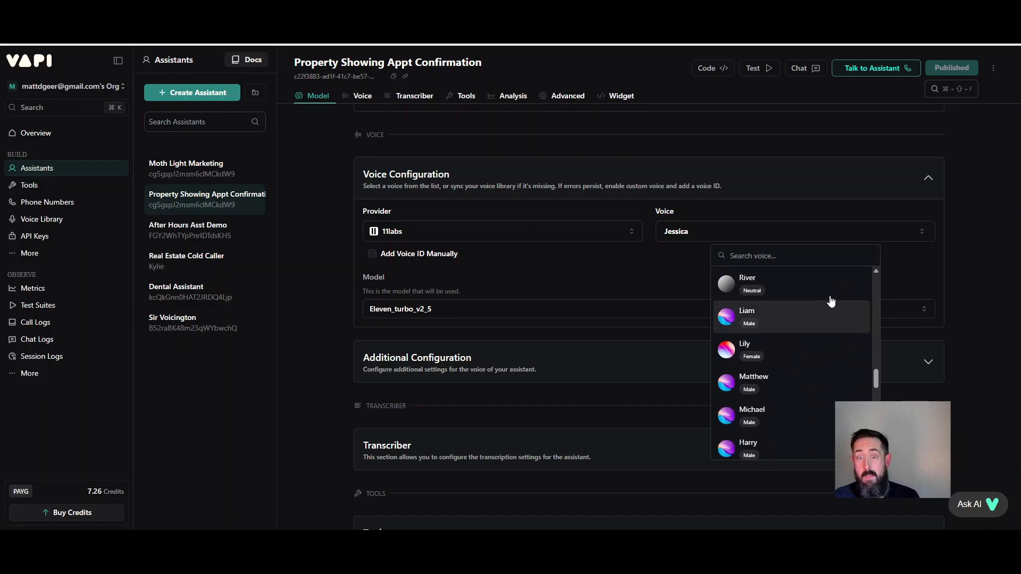
pyautogui.click(996, 247)
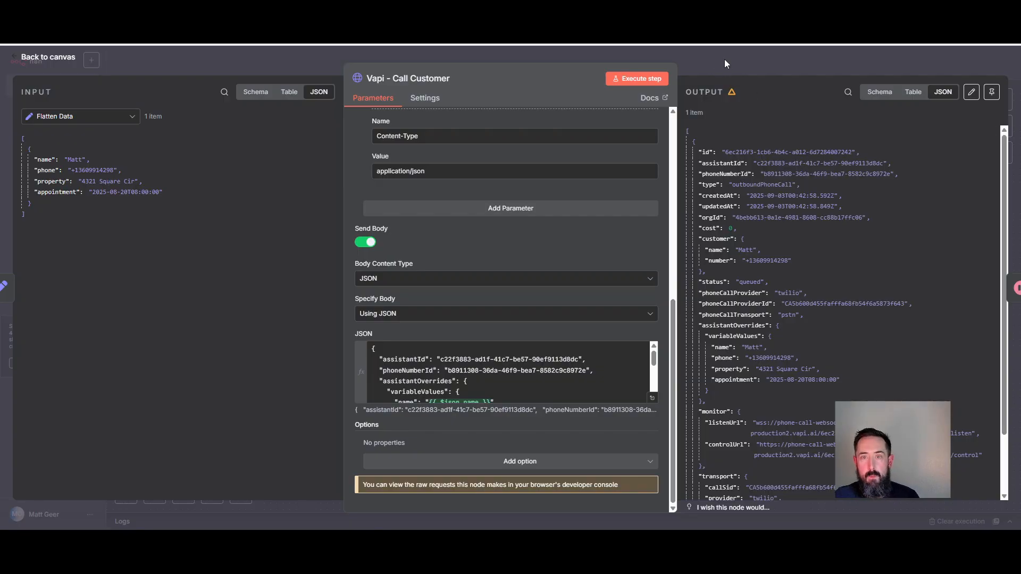
# Step: Leave the Vapi - Call Customer node in the n8n workflow and inspect the Wait node's resume interval settings
pyautogui.click(724, 59)
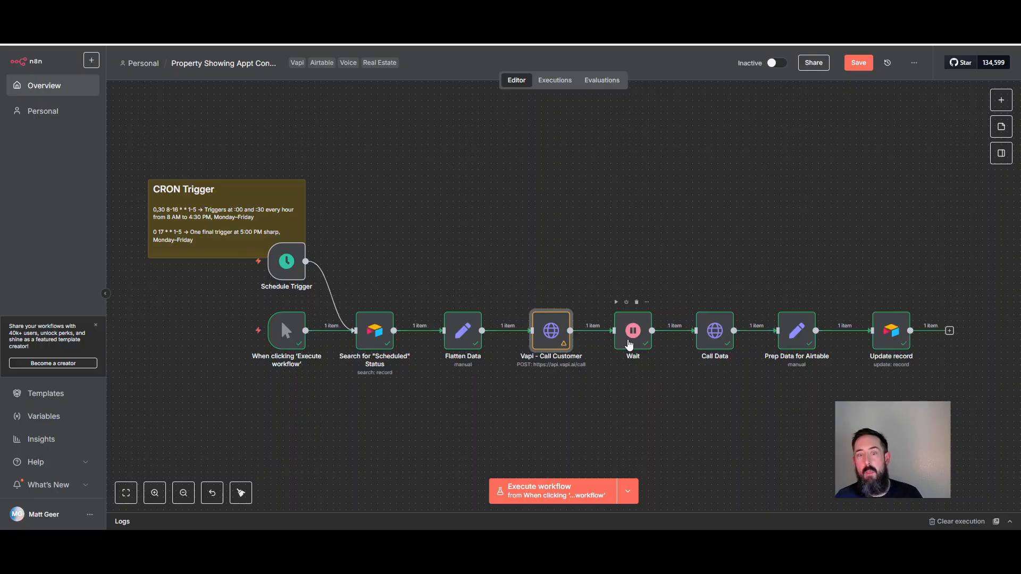
pyautogui.doubleClick(630, 343)
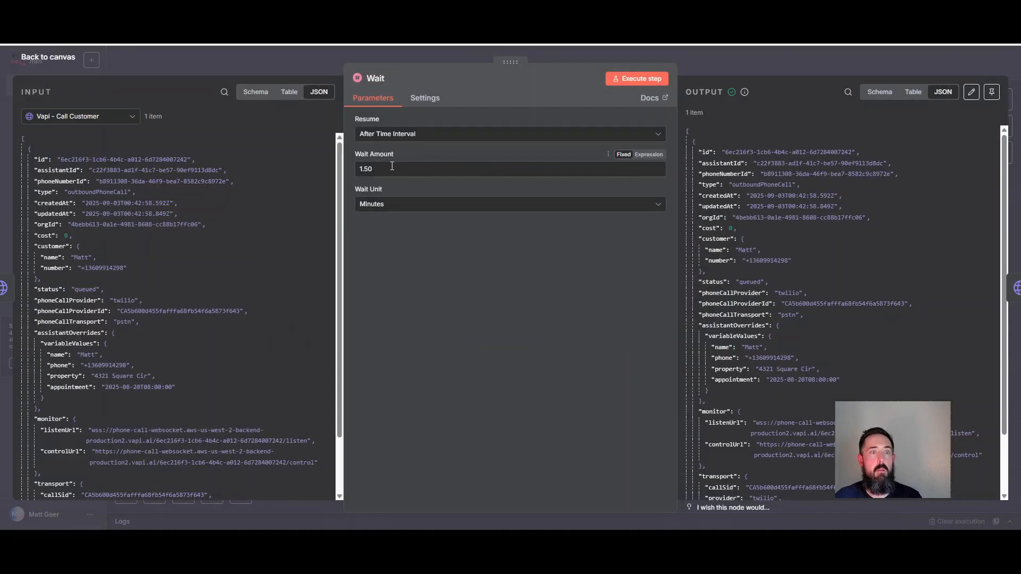
pyautogui.click(730, 61)
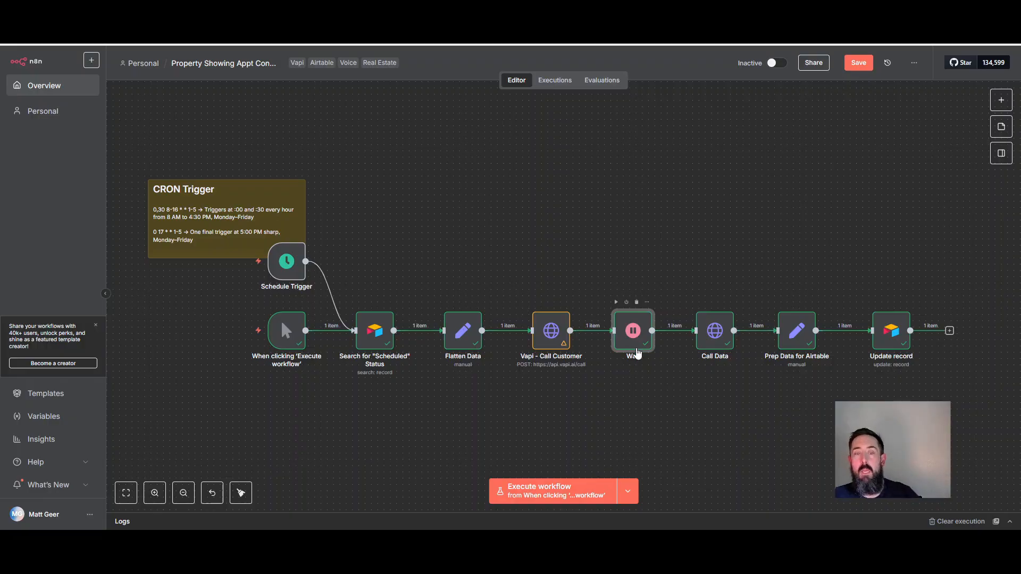
pyautogui.moveTo(636, 338)
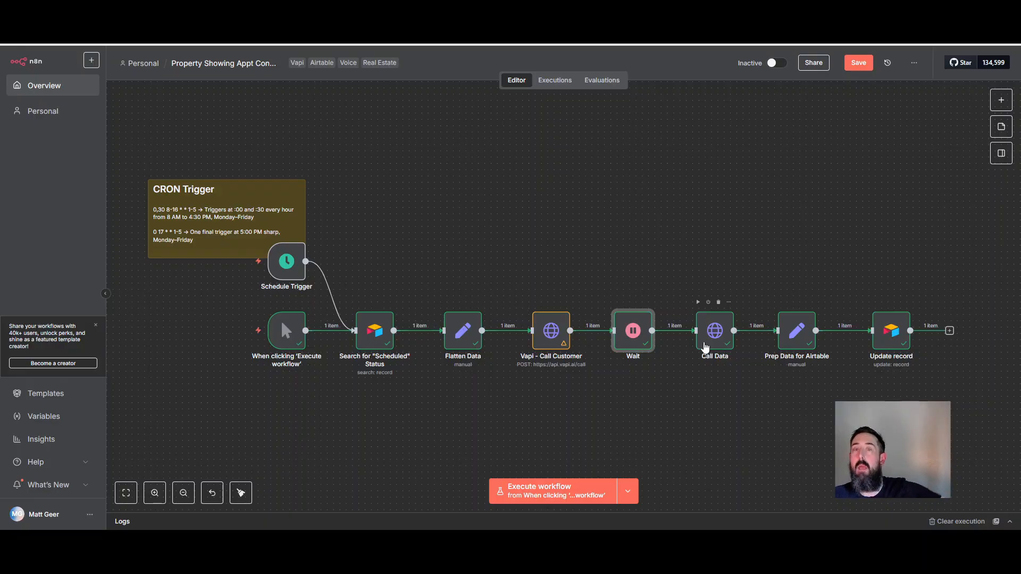
# Step: Inspect the Call Data node's GET request URL and match its {{ $json.id }} expression to the call id in the input
pyautogui.doubleClick(705, 345)
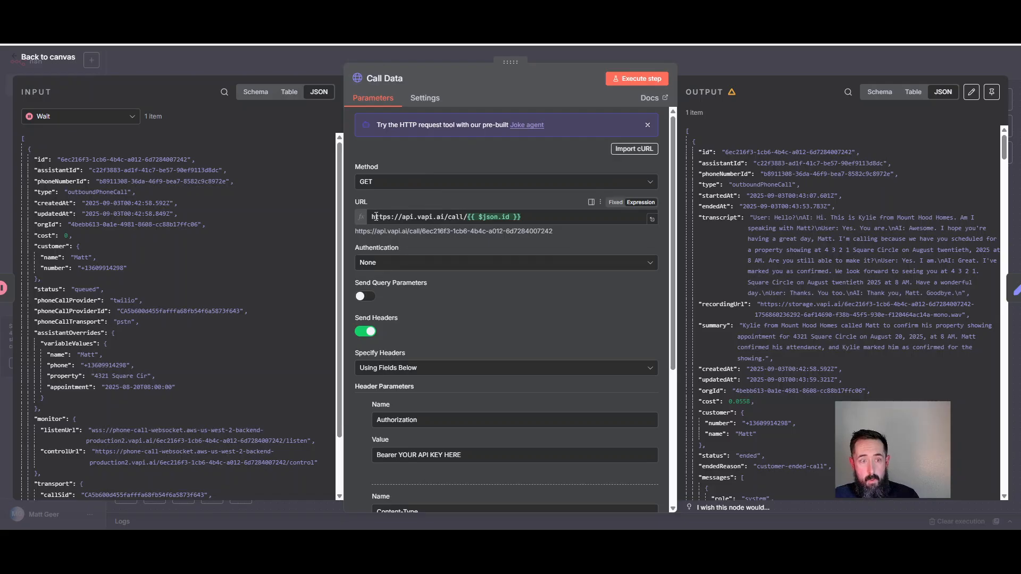
pyautogui.moveTo(375, 216); pyautogui.dragTo(460, 217)
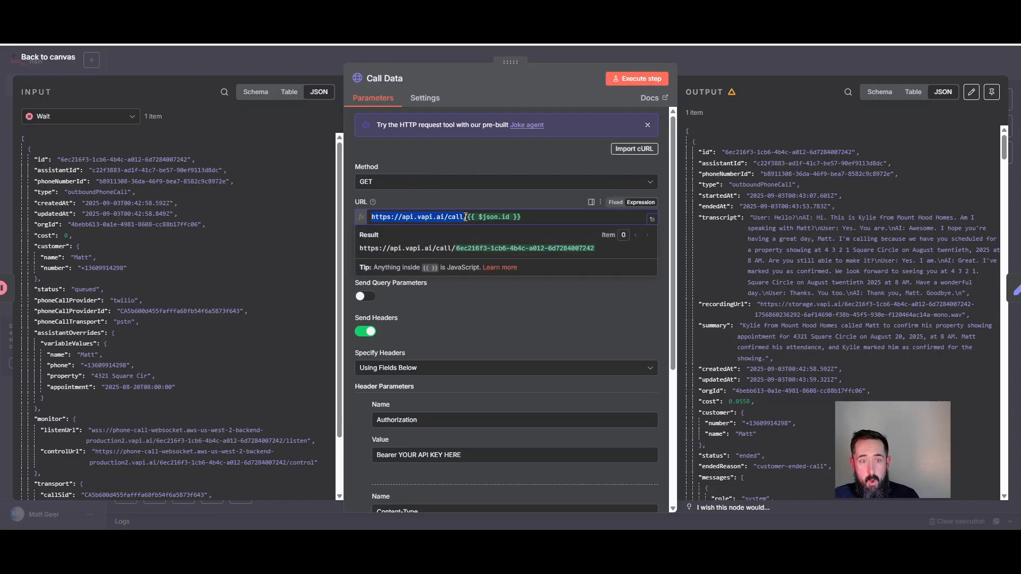
pyautogui.click(503, 197)
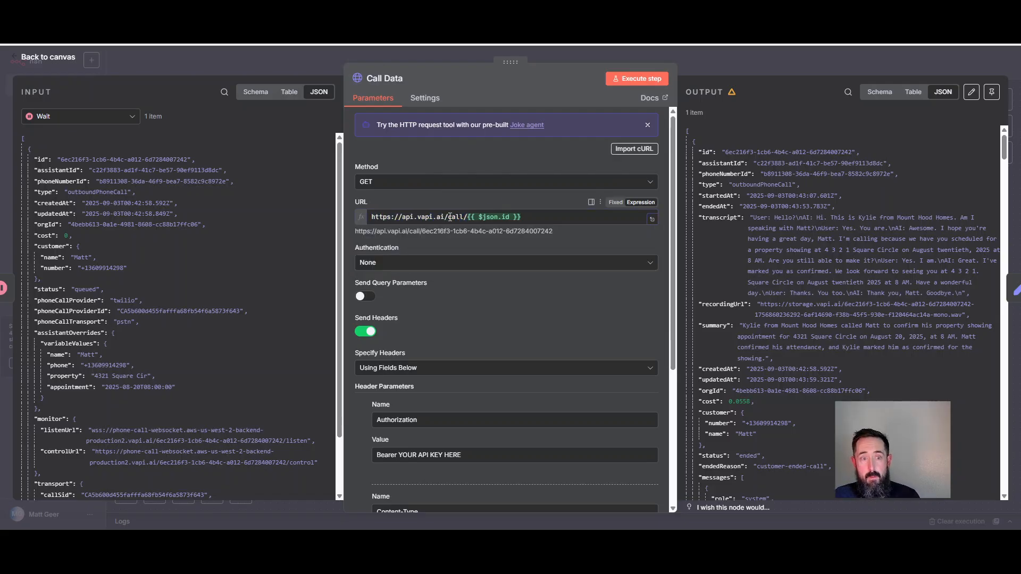
pyautogui.moveTo(372, 217); pyautogui.dragTo(461, 213)
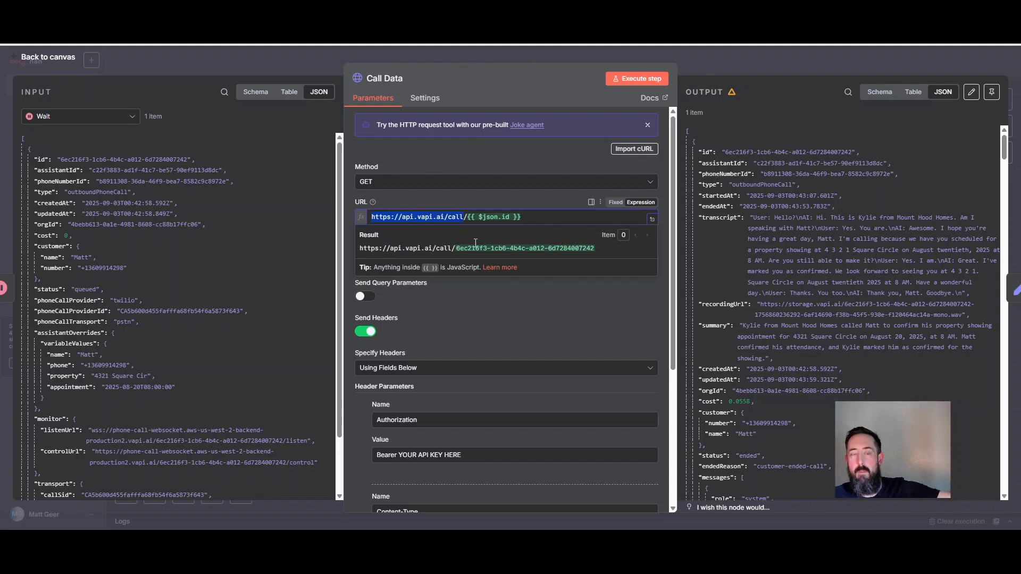
pyautogui.click(525, 196)
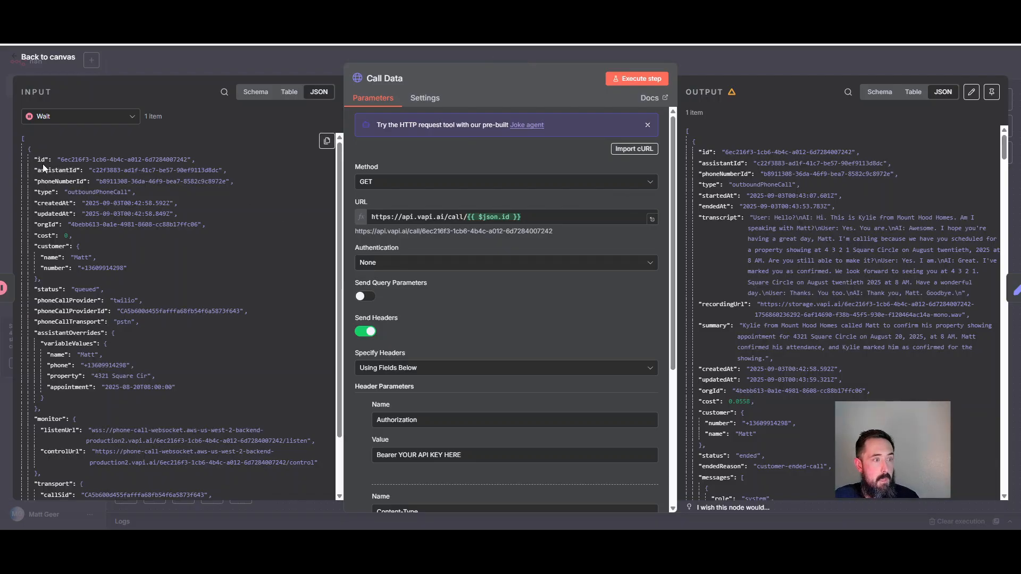
pyautogui.moveTo(41, 159)
pyautogui.mouseDown()
pyautogui.moveTo(449, 198)
pyautogui.moveTo(541, 217)
pyautogui.moveTo(88, 155)
pyautogui.moveTo(433, 196)
pyautogui.moveTo(440, 221)
pyautogui.moveTo(465, 227)
pyautogui.moveTo(41, 159)
pyautogui.mouseUp()
# Step: Check the Call Data node's Authorization and Content-Type header parameters, and return to the canvas
pyautogui.scroll(-2, 496, 290)
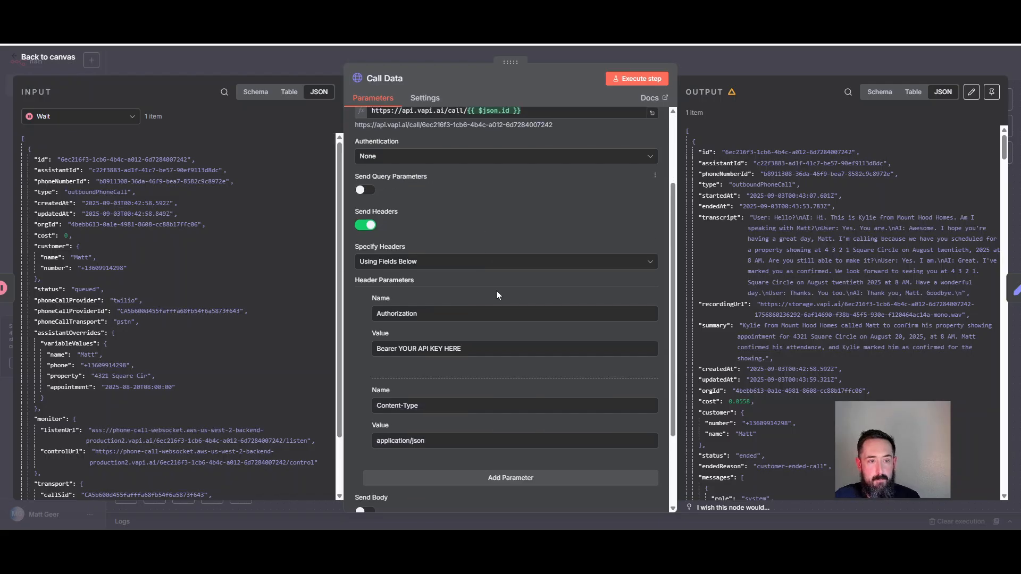
pyautogui.scroll(-2, 395, 243)
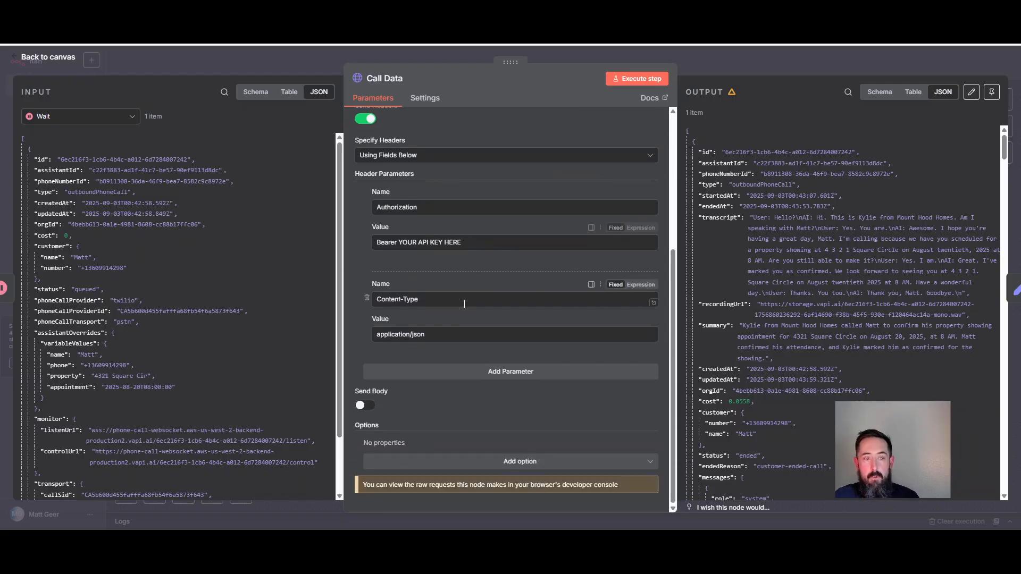
pyautogui.scroll(3, 396, 265)
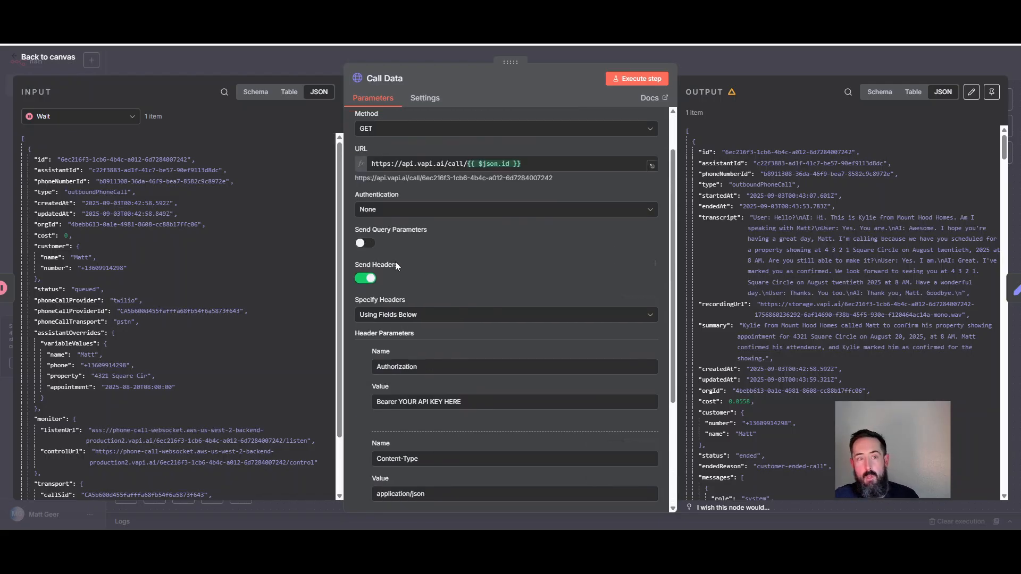
pyautogui.click(345, 49)
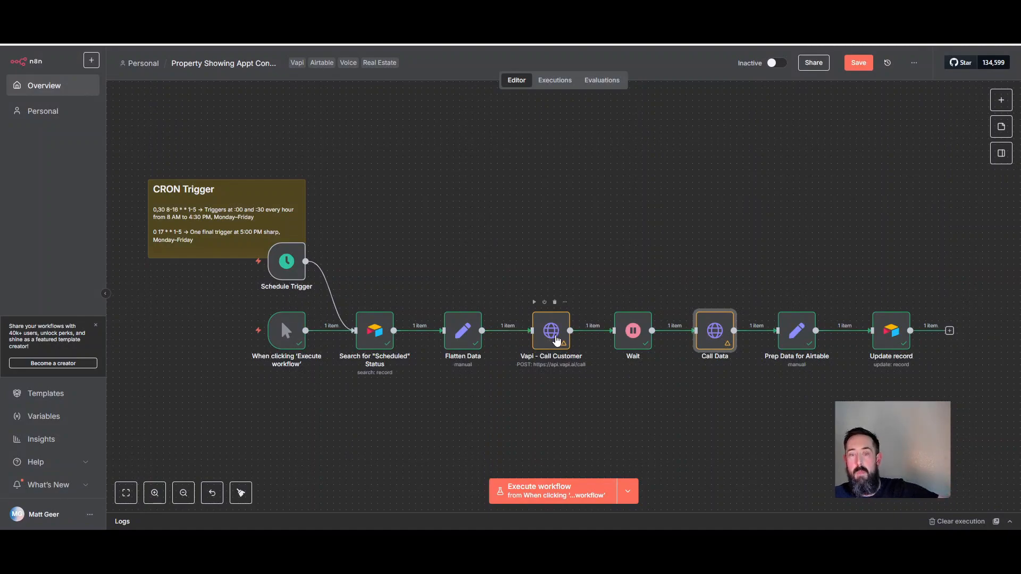
# Step: Reopen the Call Data node to examine its request settings and the transcript, recording URL and summary in its output
pyautogui.doubleClick(714, 331)
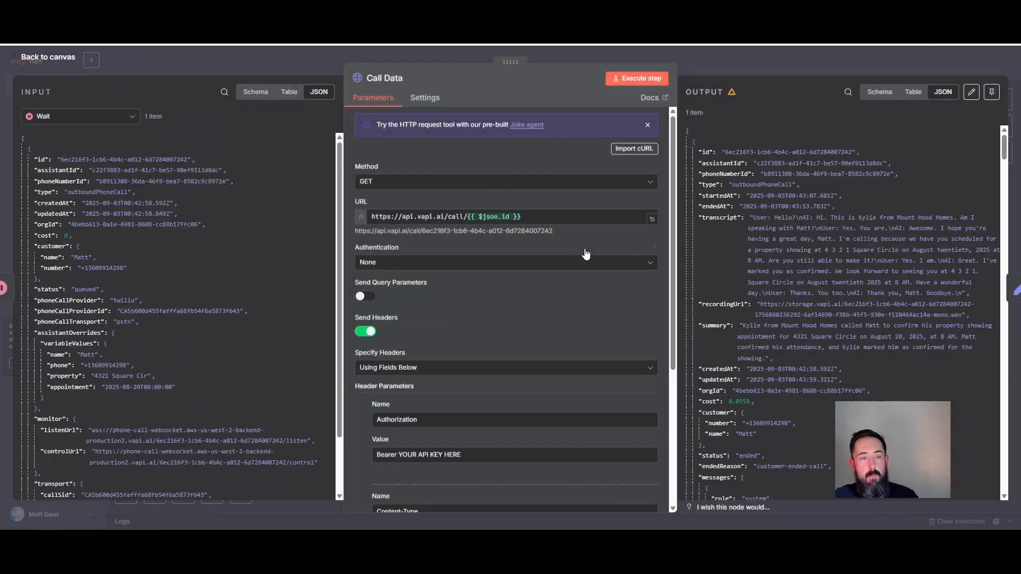
pyautogui.scroll(-5, 546, 279)
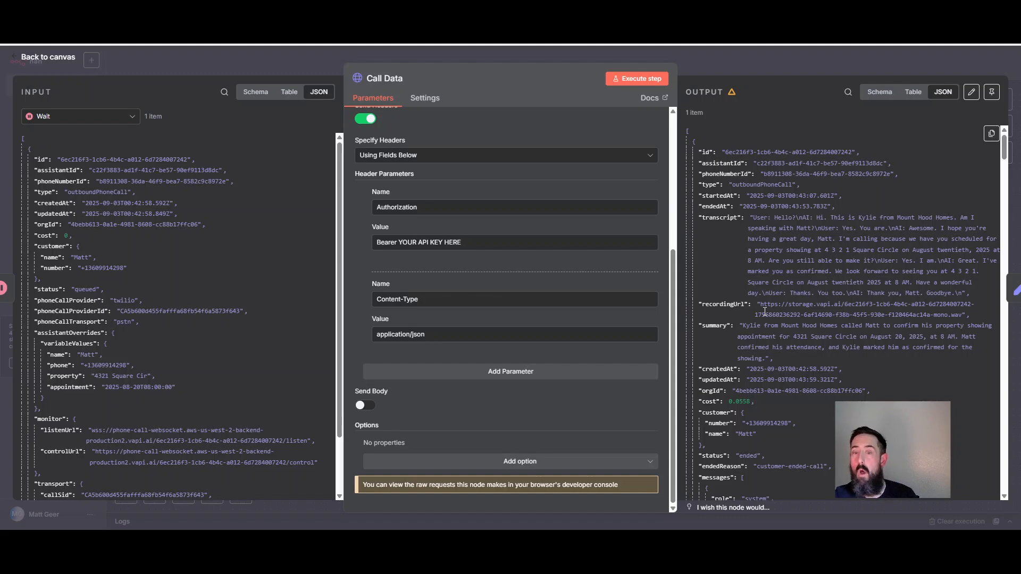
pyautogui.scroll(-1, 825, 355)
pyautogui.press('Escape')
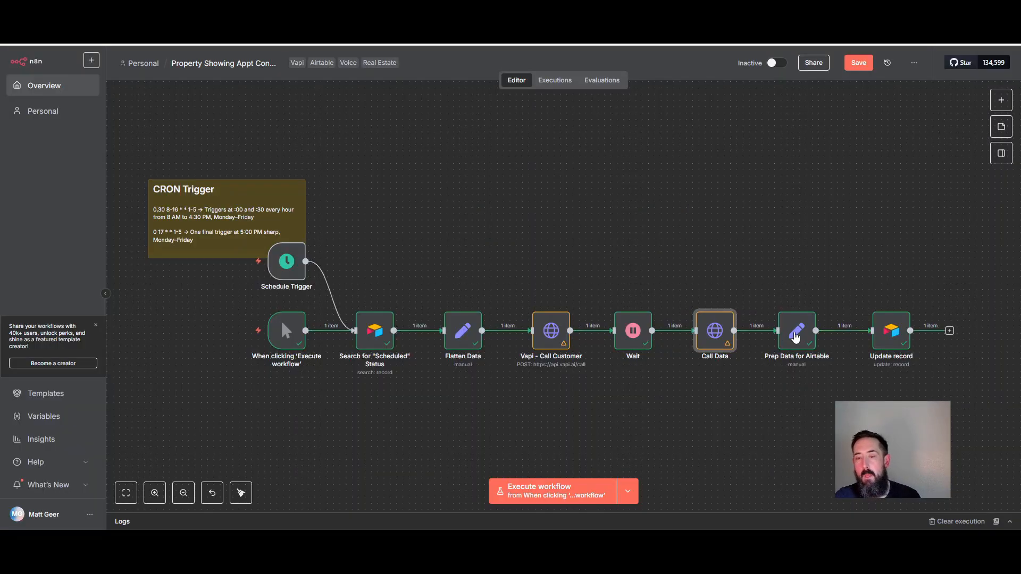
# Step: Examine the transcript, recording, summary and confirmation mappings in the Prep Data for Airtable node, and expand the confirmation expression
pyautogui.doubleClick(809, 365)
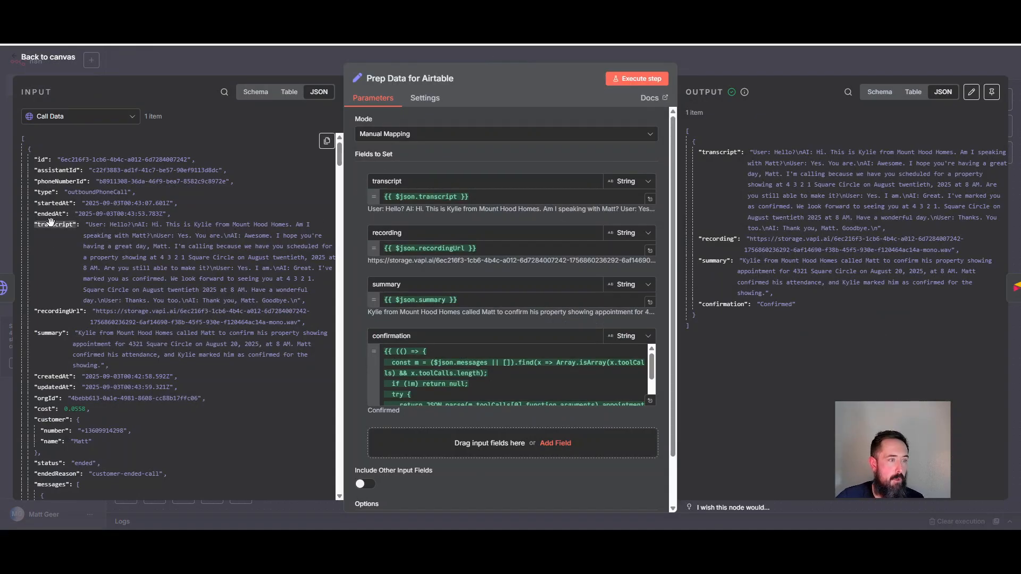
pyautogui.moveTo(51, 224)
pyautogui.mouseDown()
pyautogui.moveTo(181, 225)
pyautogui.moveTo(178, 211)
pyautogui.moveTo(387, 180)
pyautogui.moveTo(91, 236)
pyautogui.moveTo(57, 231)
pyautogui.mouseUp()
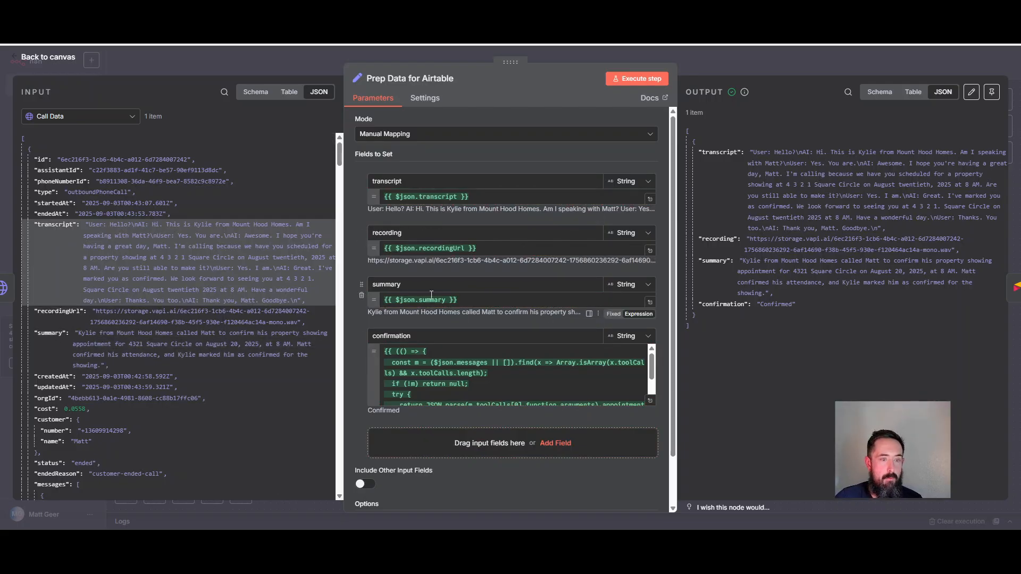
pyautogui.scroll(-2, 453, 309)
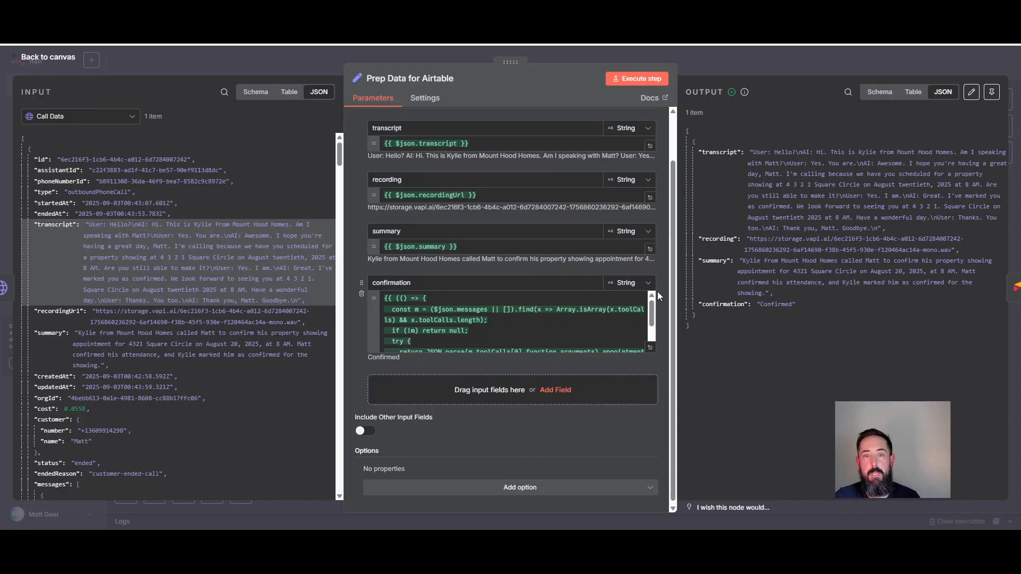
pyautogui.click(648, 347)
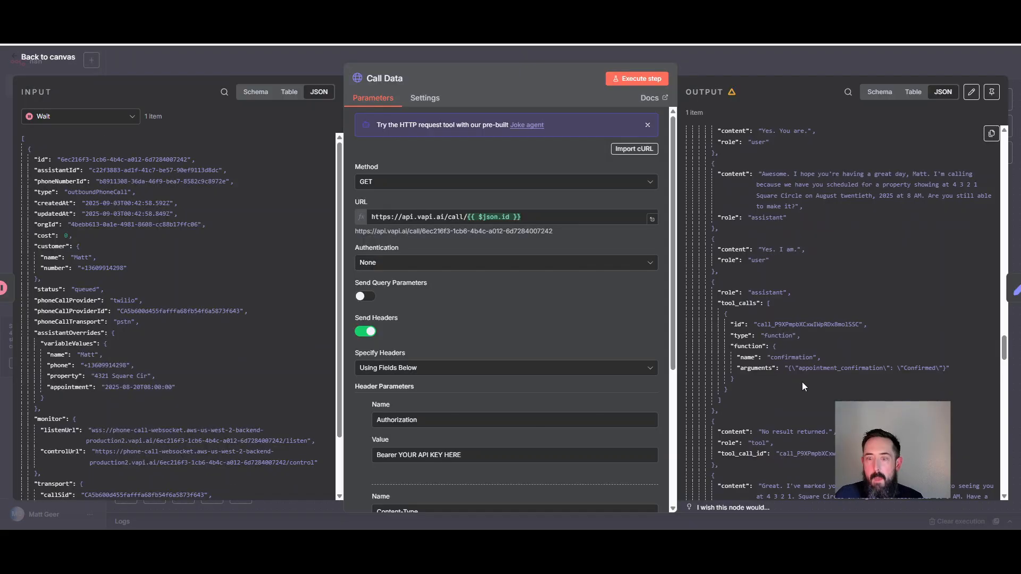
# Step: Examine the tool_calls block in the Call Data output and the arguments of its confirmation function
pyautogui.doubleClick(752, 367)
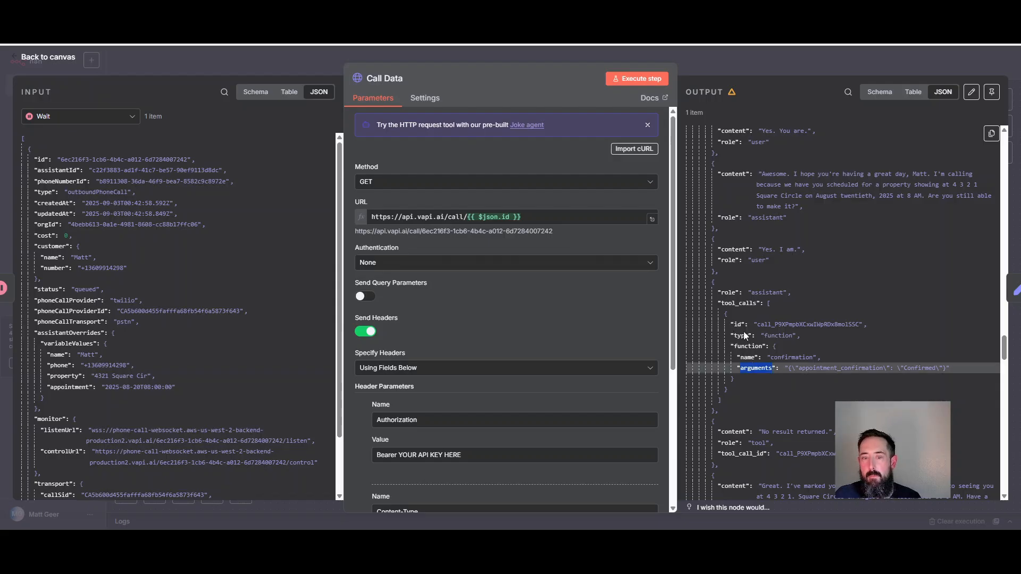
pyautogui.doubleClick(741, 303)
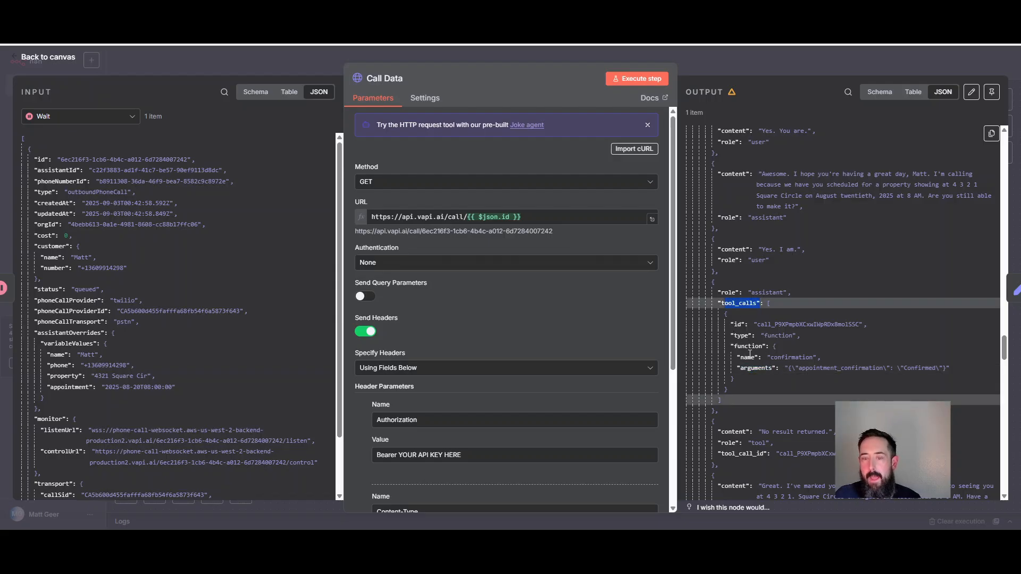
pyautogui.click(750, 353)
pyautogui.doubleClick(754, 368)
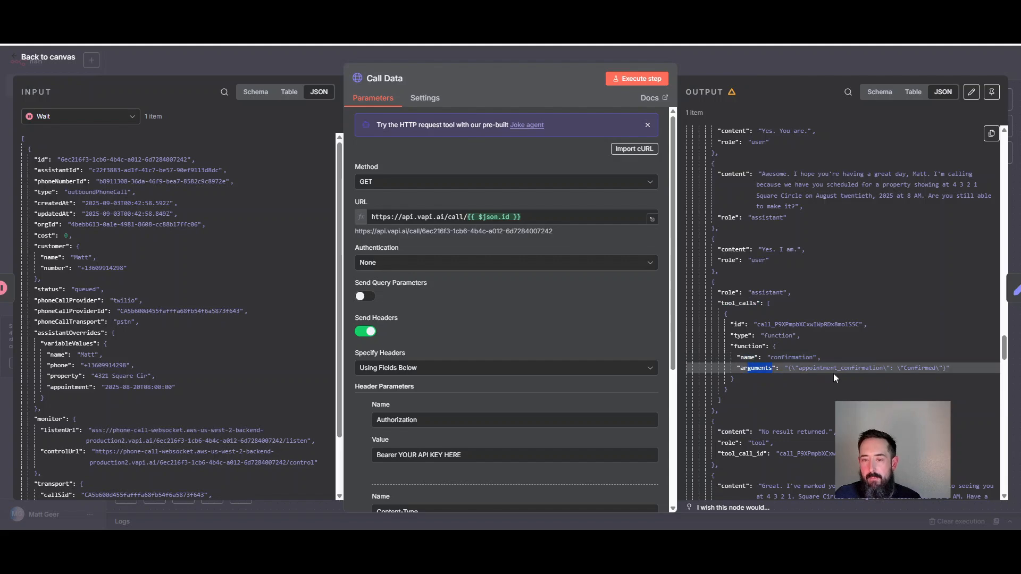
# Step: Examine the appointment_confirmation argument and its value in the Call Data output, and return to the canvas
pyautogui.click(829, 371)
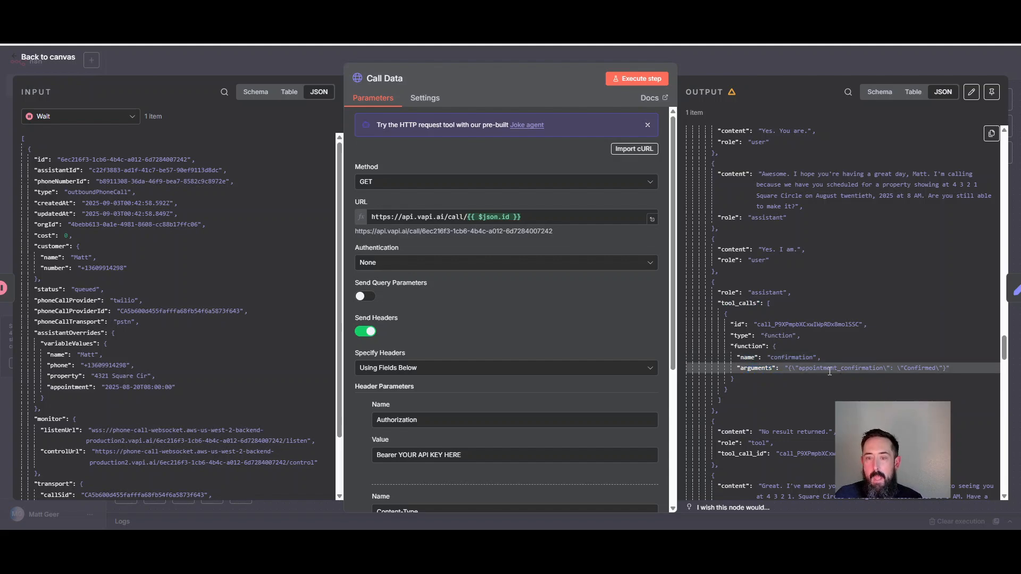
pyautogui.doubleClick(802, 368)
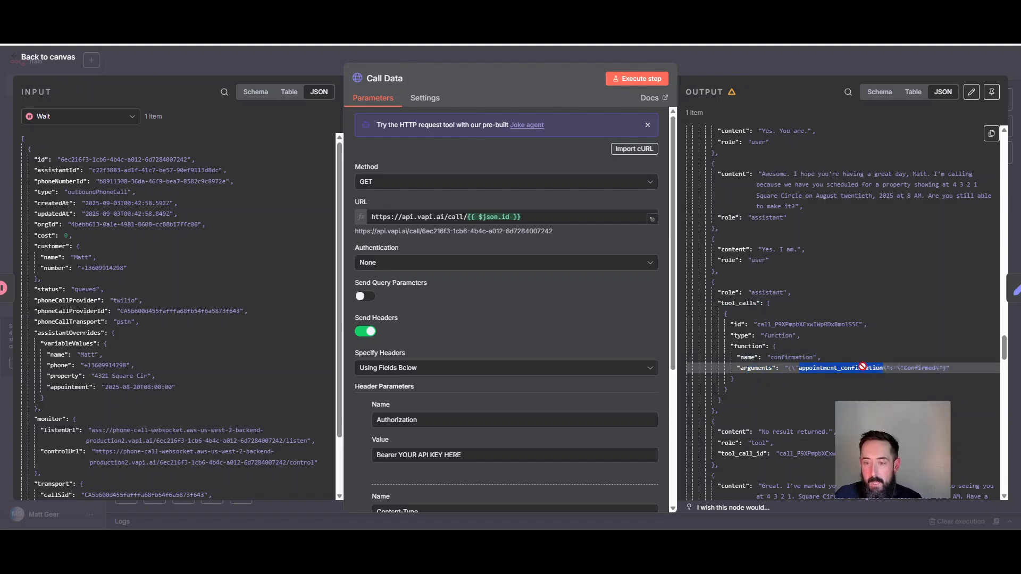
pyautogui.moveTo(904, 368); pyautogui.dragTo(936, 368)
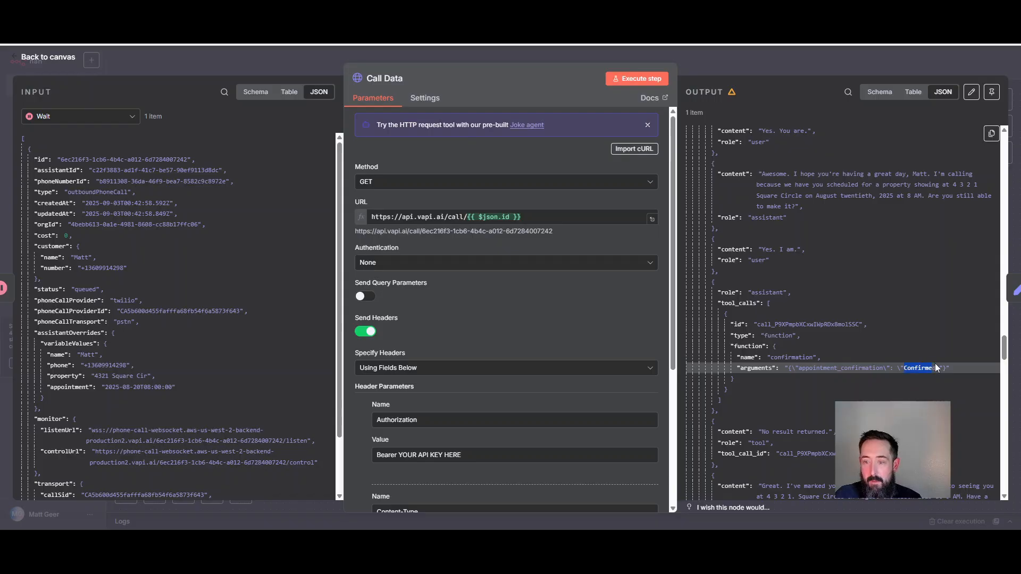
pyautogui.click(827, 372)
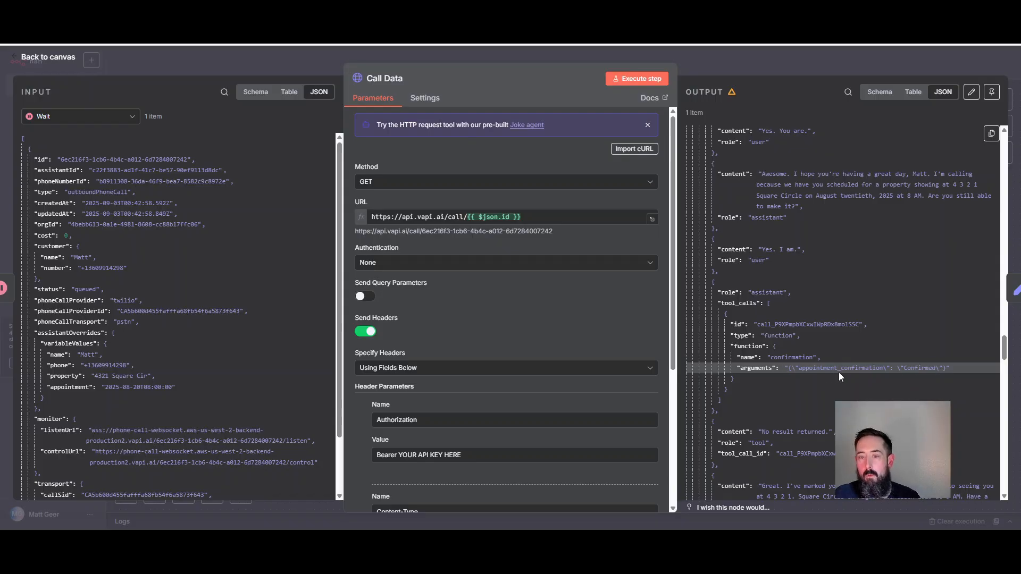
pyautogui.doubleClick(918, 368)
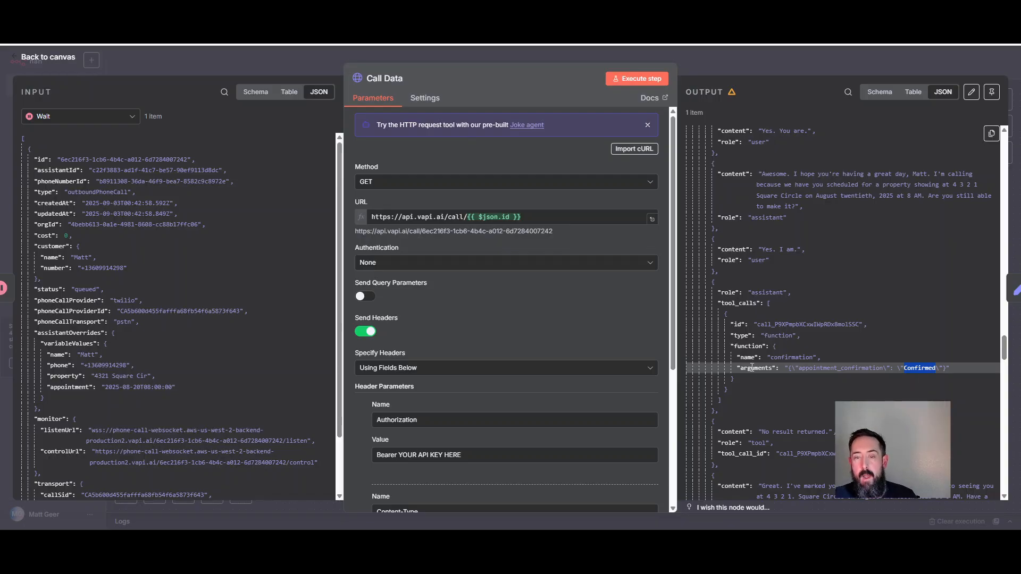
pyautogui.click(817, 67)
pyautogui.click(817, 67)
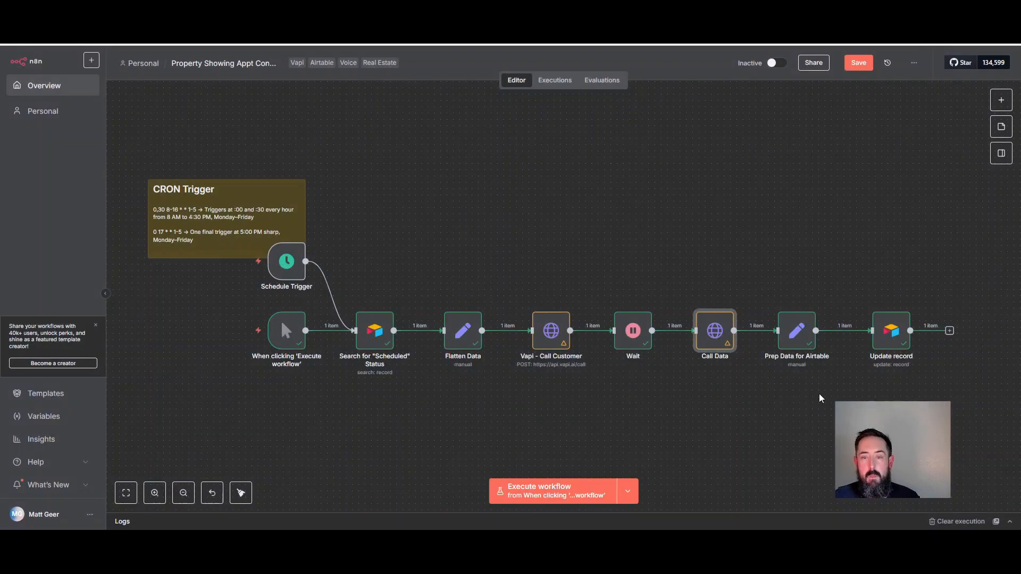
# Step: Expand the confirmation expression in the Prep Data for Airtable node to examine its code and result, and return to the canvas
pyautogui.doubleClick(796, 334)
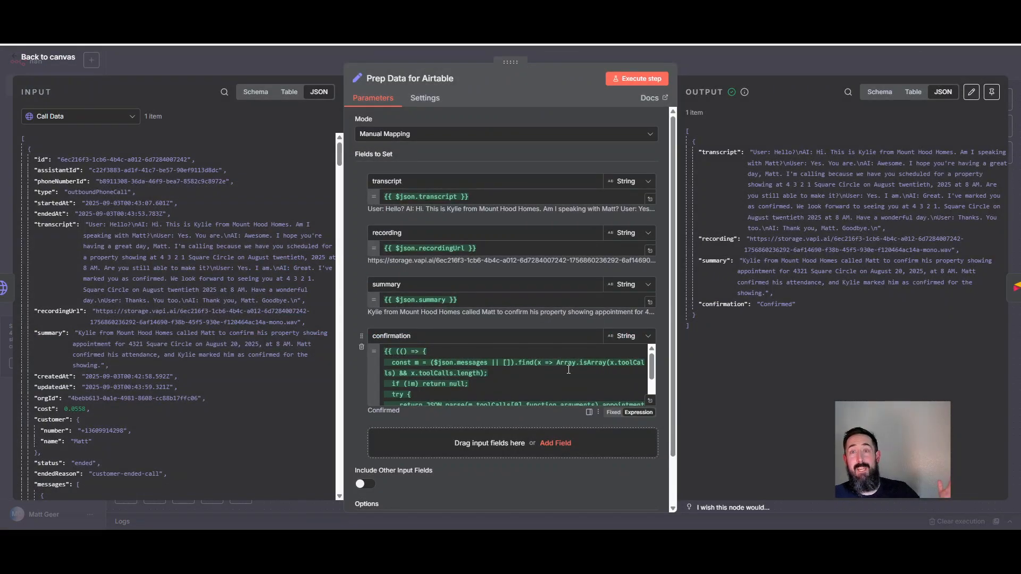
pyautogui.click(650, 400)
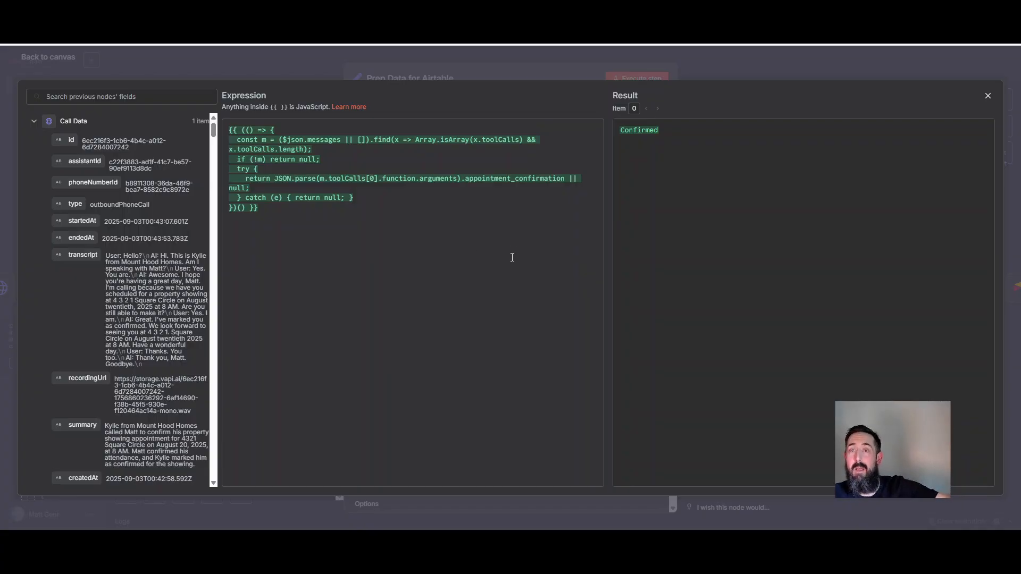
pyautogui.doubleClick(646, 132)
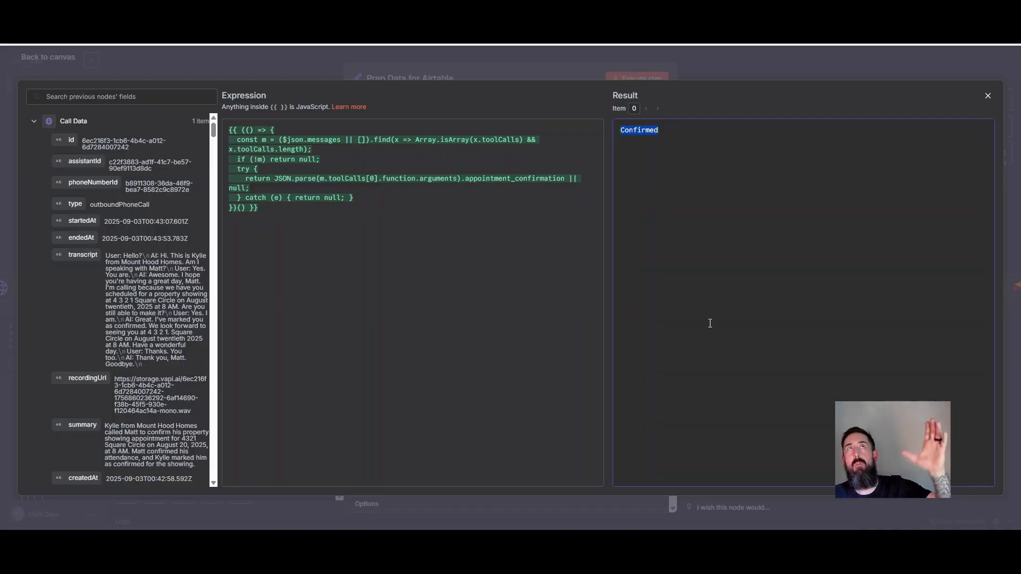
pyautogui.click(796, 67)
pyautogui.click(809, 76)
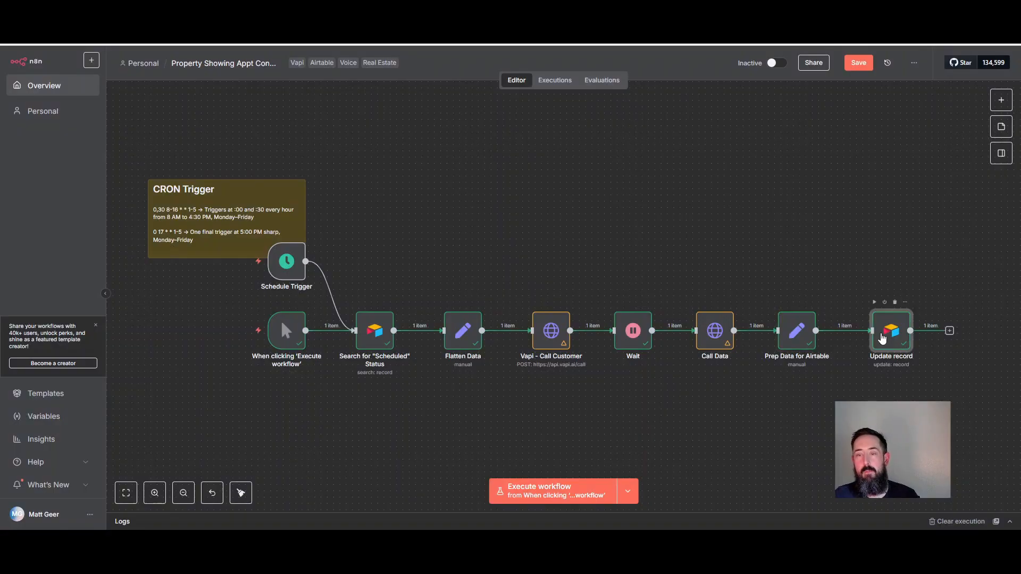
# Step: Examine the Update record node's id matching, and compare it with the Appointments table in Airtable
pyautogui.doubleClick(882, 338)
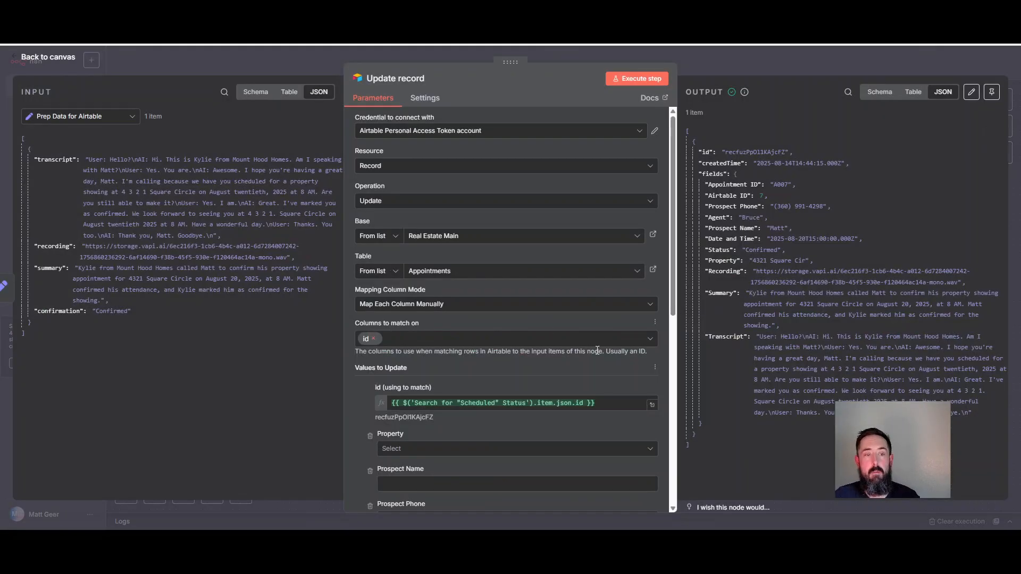
pyautogui.scroll(-3, 639, 323)
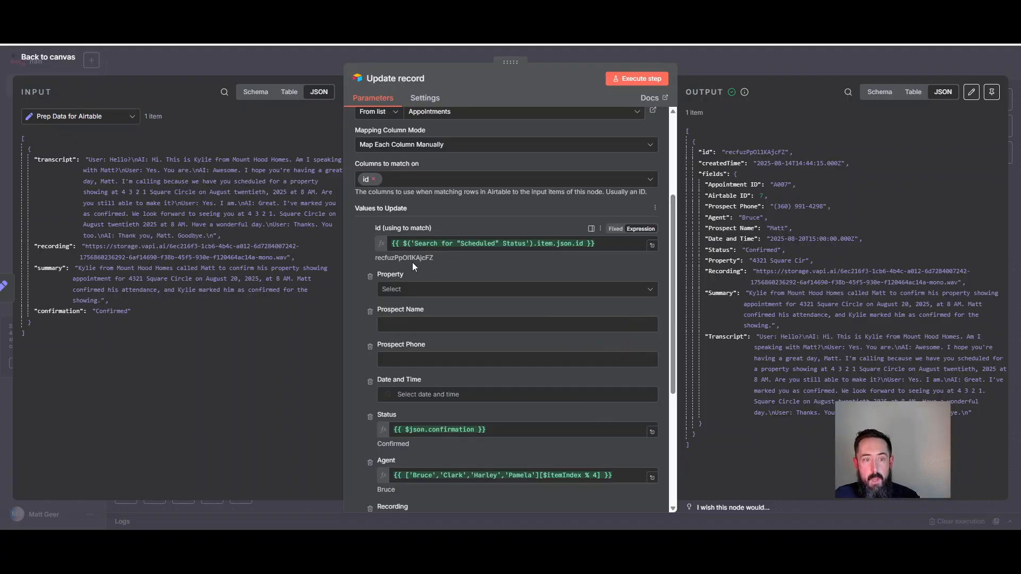
pyautogui.click(260, 11)
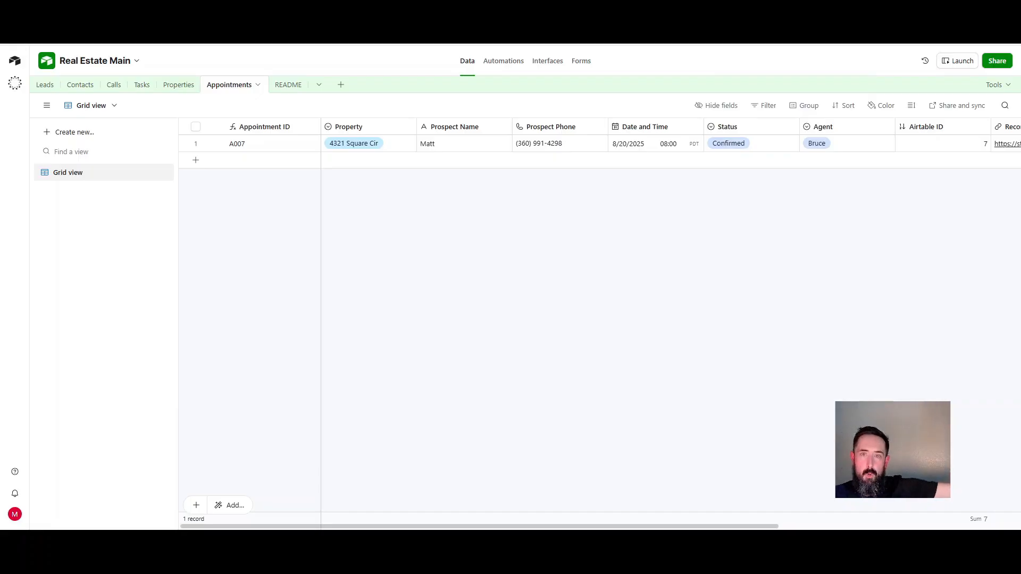
pyautogui.click(285, 21)
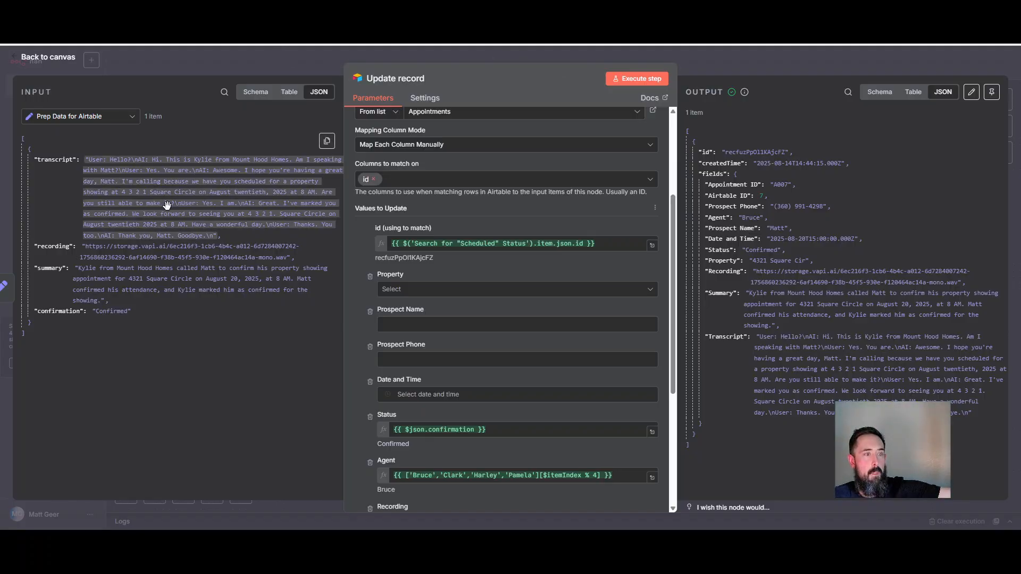
# Step: Check the record id in the output of the Search for "Scheduled" Status node, and return to the canvas
pyautogui.click(225, 67)
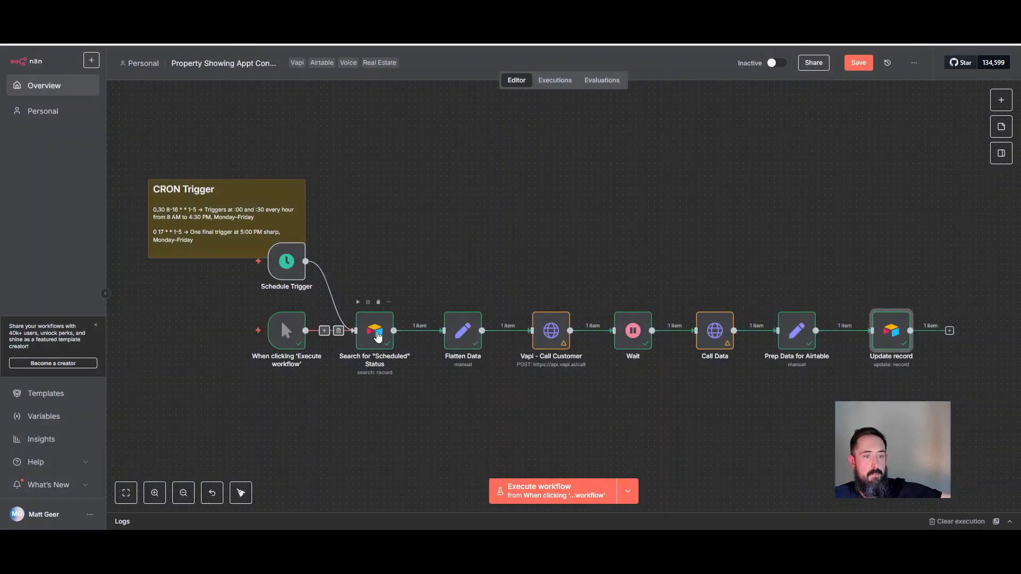
pyautogui.doubleClick(371, 334)
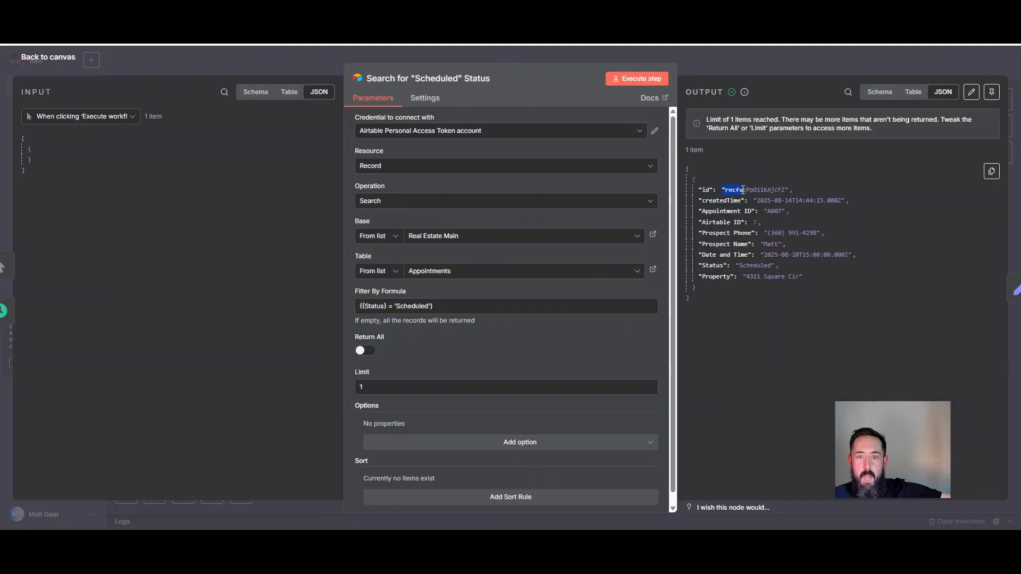
pyautogui.click(763, 57)
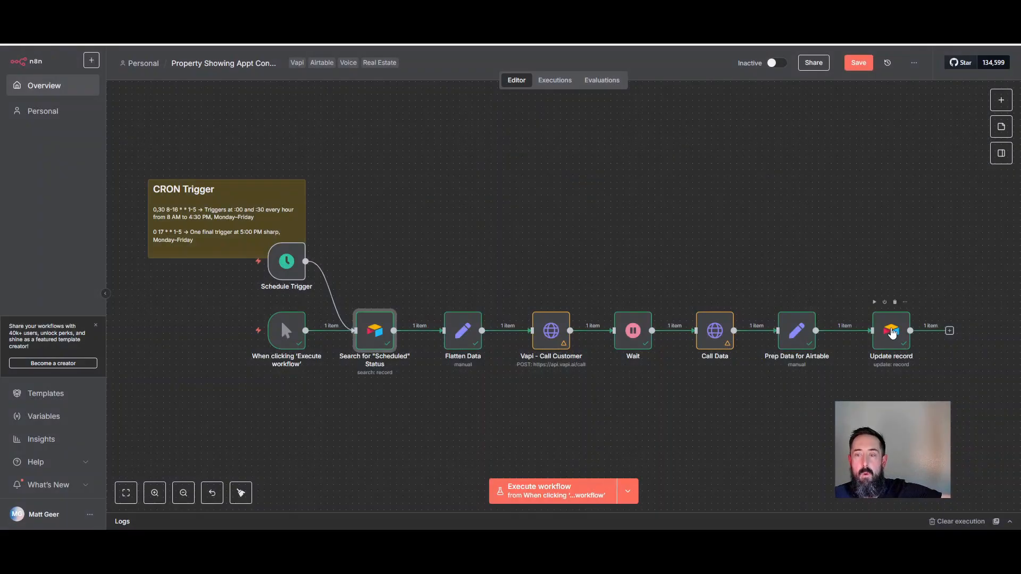
# Step: Reopen the Update record node and show the Search for "Scheduled" Status data as its input to compare the record id
pyautogui.doubleClick(892, 333)
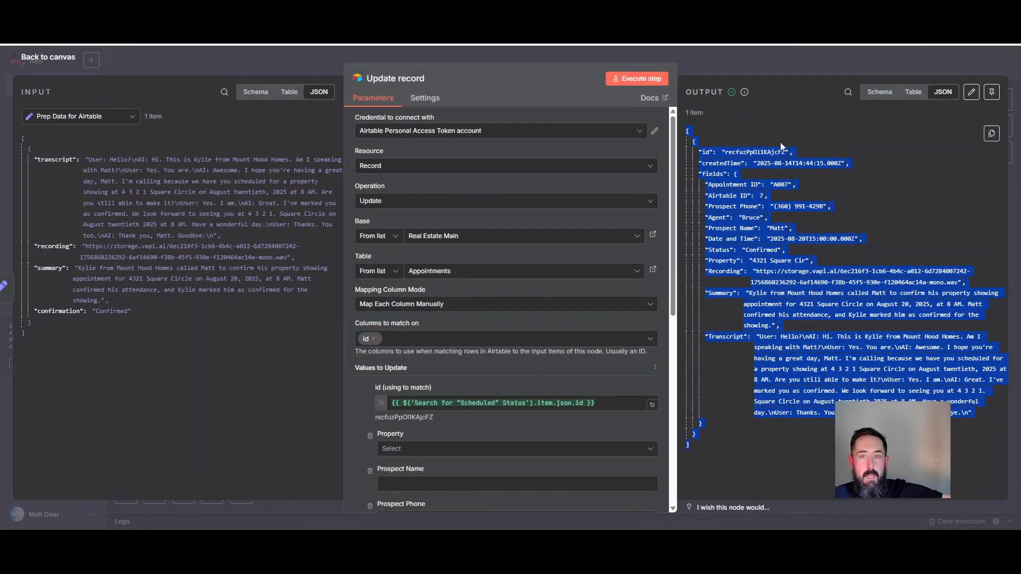
pyautogui.click(799, 154)
pyautogui.click(51, 115)
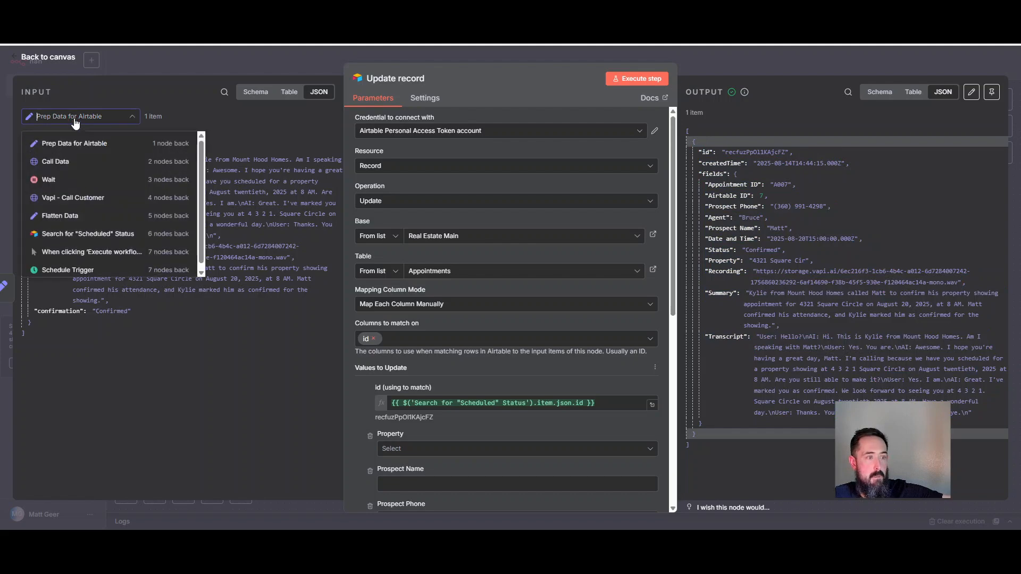
pyautogui.click(90, 229)
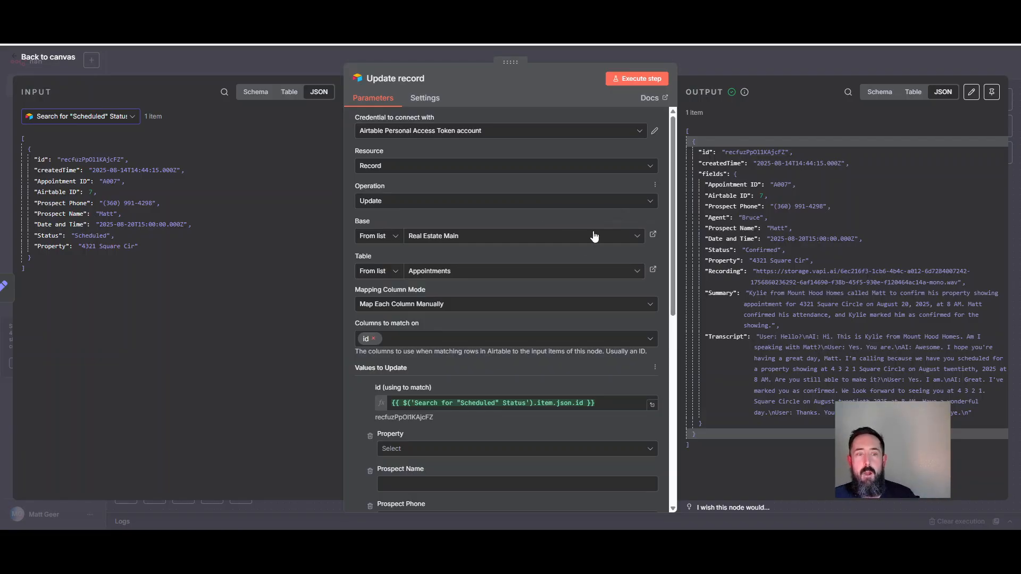
# Step: Examine the id, Status and Agent expressions among the Update record node's values to update
pyautogui.scroll(-3, 571, 263)
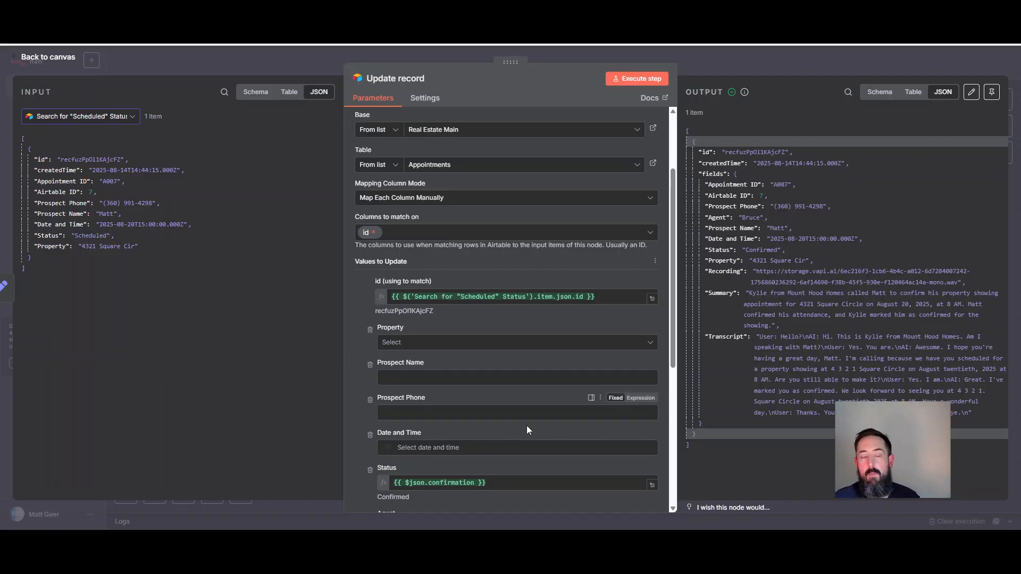
pyautogui.scroll(-2, 552, 371)
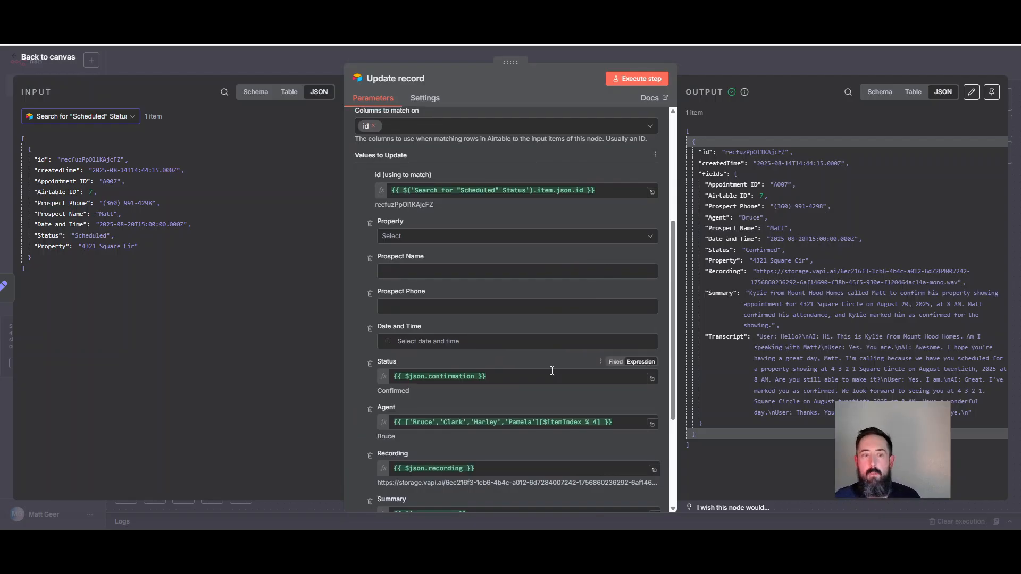
pyautogui.scroll(-2, 489, 345)
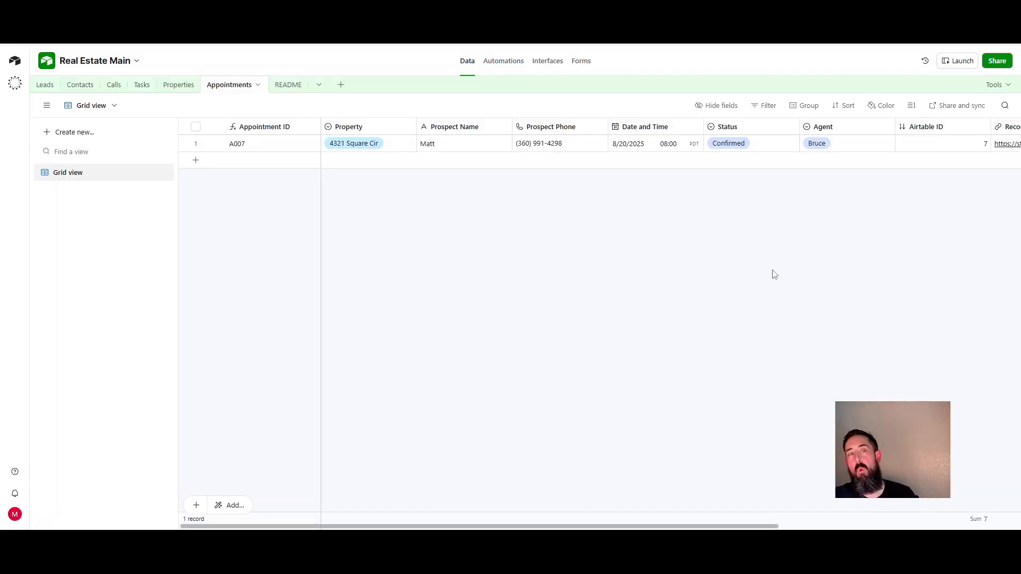
# Step: Look at the Status field's available options for the appointment in Airtable, and close the list without changing the status
pyautogui.click(774, 145)
pyautogui.click(789, 144)
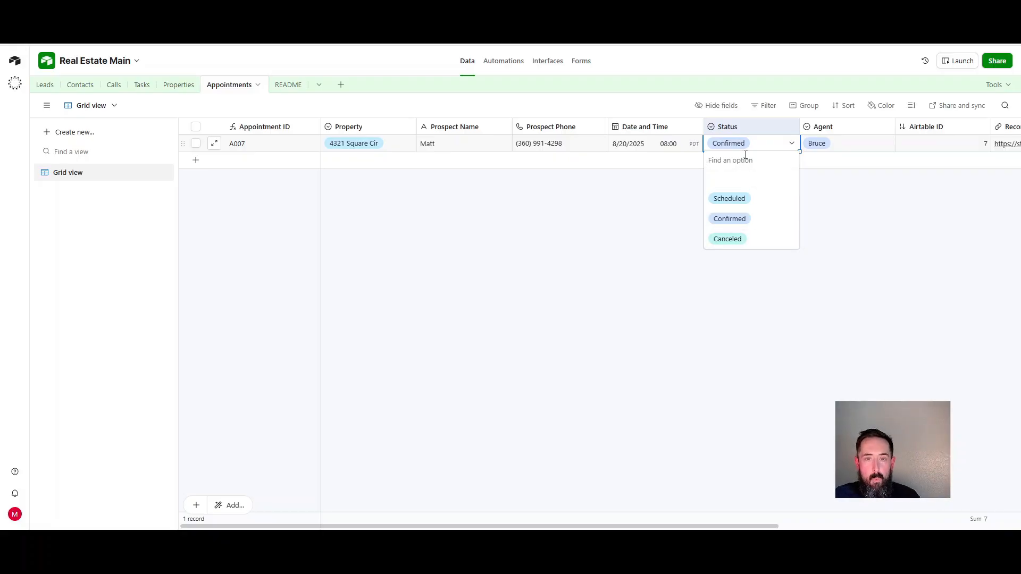
pyautogui.click(584, 277)
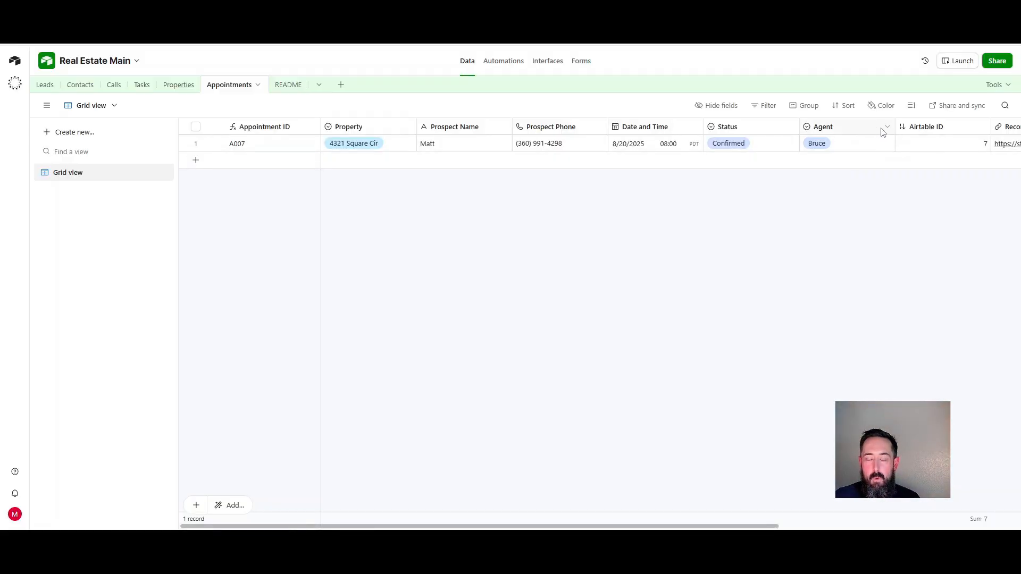
# Step: Look at the Agent field's available options for the appointment, and close the list without changing the agent
pyautogui.click(886, 127)
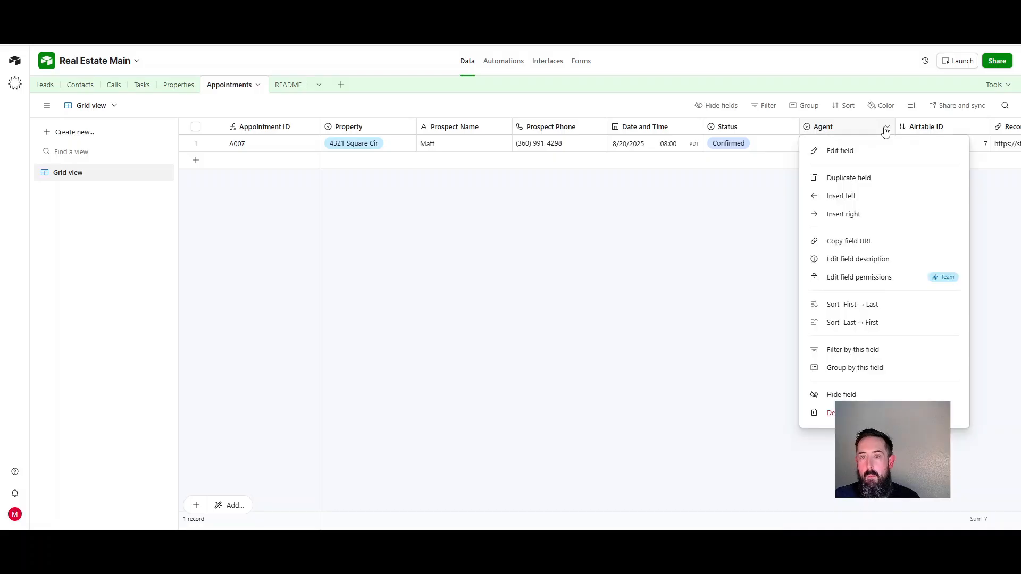
pyautogui.click(753, 200)
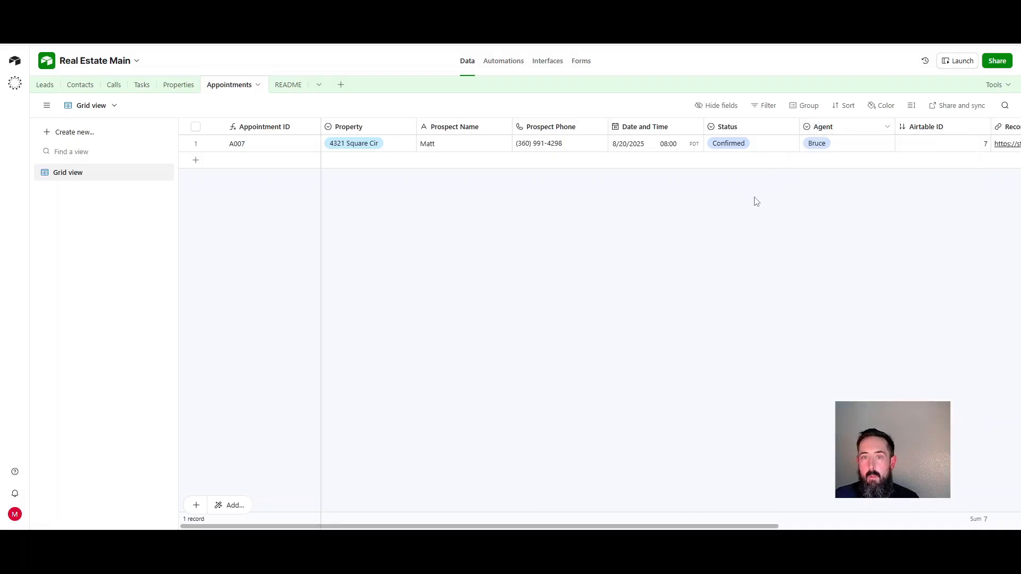
pyautogui.click(883, 145)
pyautogui.click(886, 146)
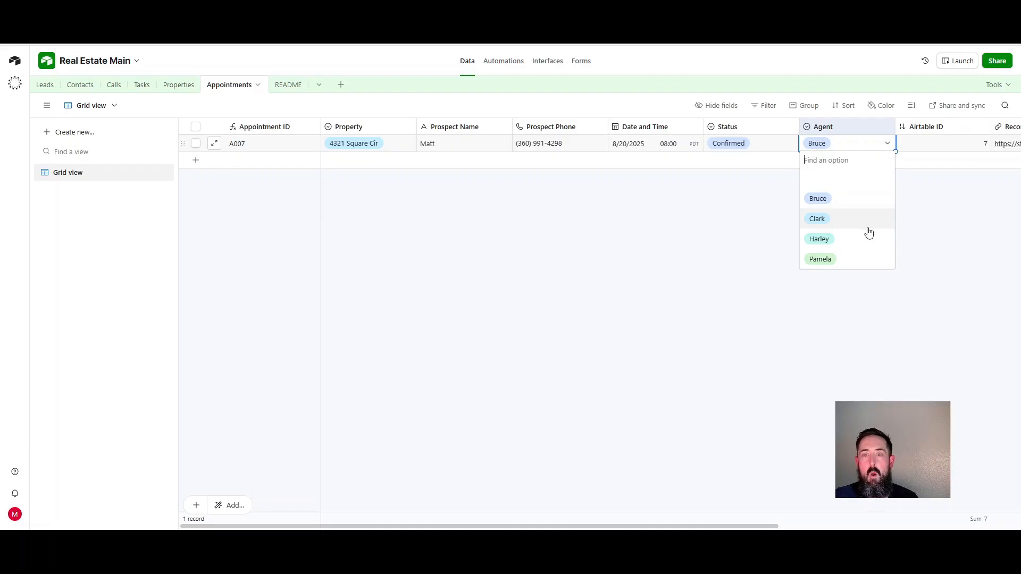
pyautogui.click(693, 267)
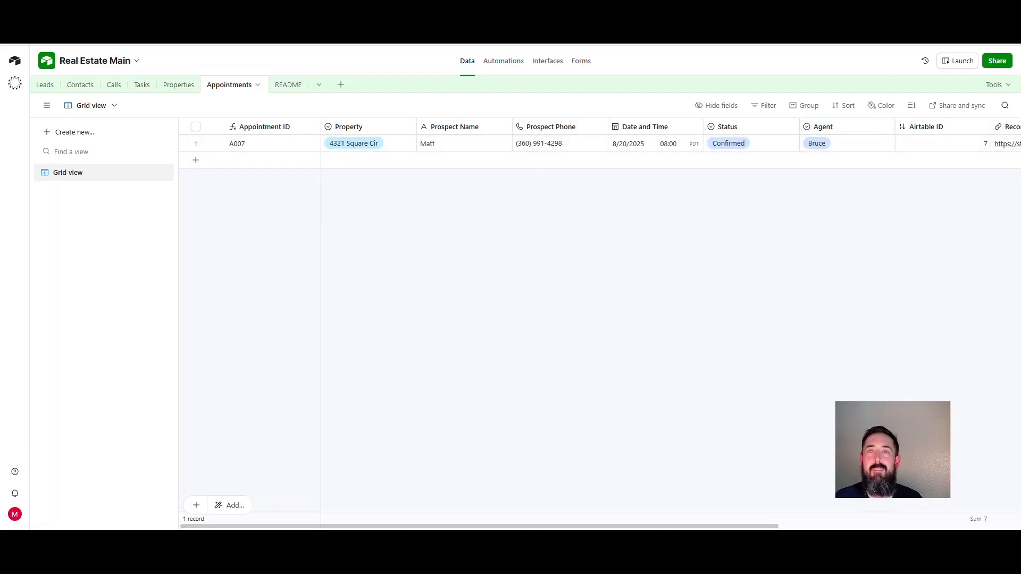
# Step: Return to the Update record node in n8n and compare its Recording, Summary and Transcript mappings with the Prep Data for Airtable input
pyautogui.click(798, 33)
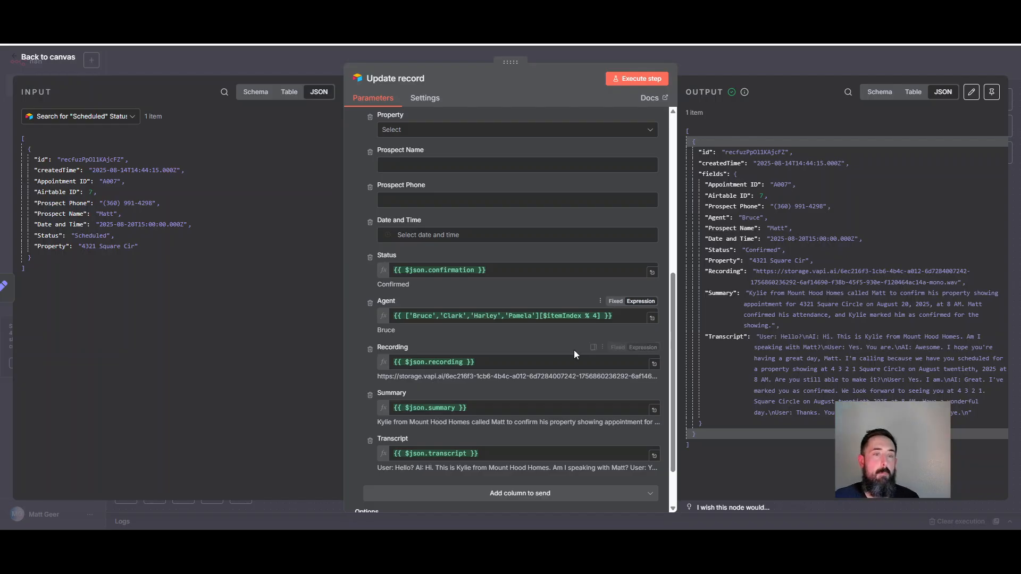
pyautogui.scroll(-2, 393, 351)
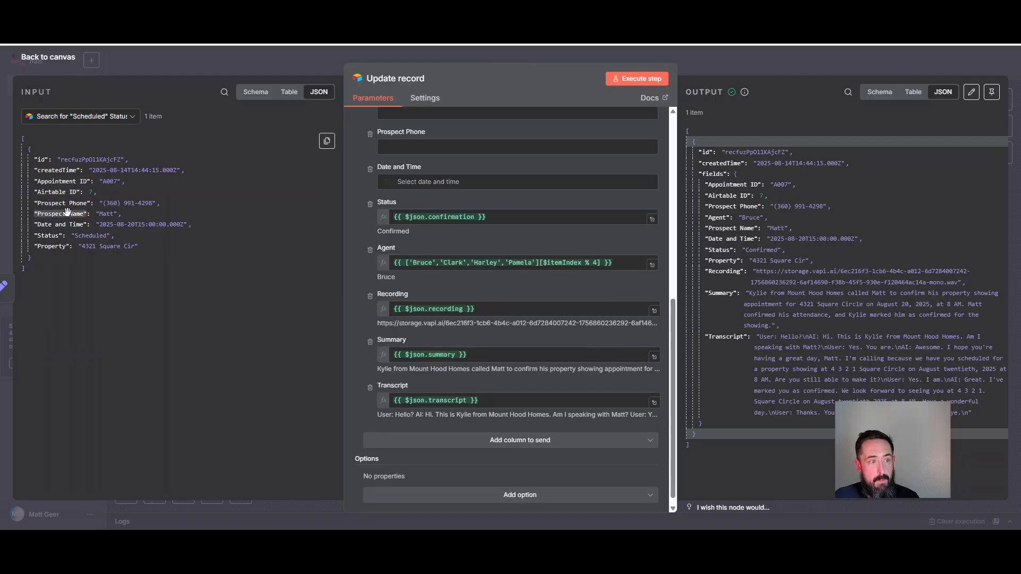
pyautogui.click(75, 115)
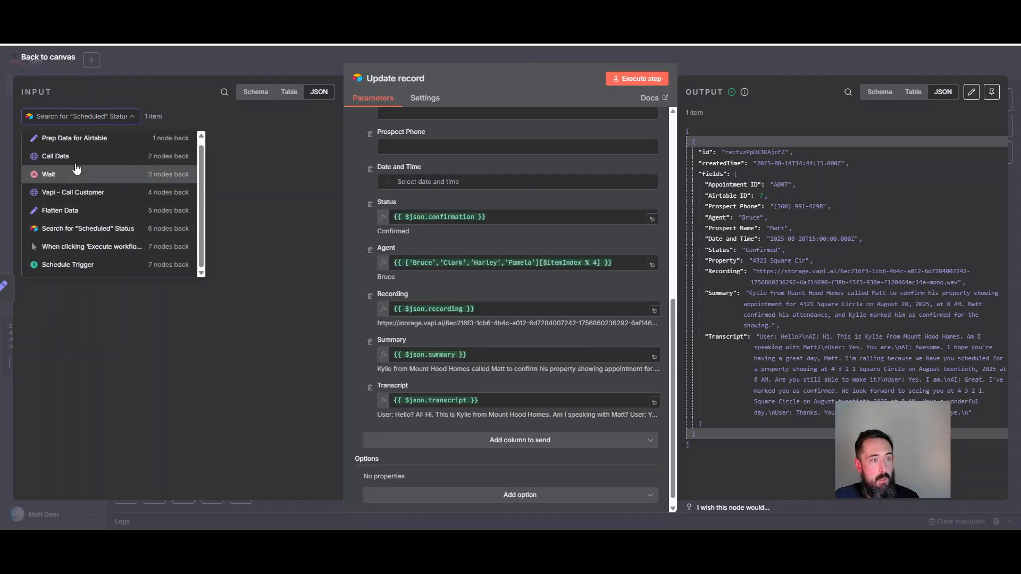
pyautogui.click(75, 136)
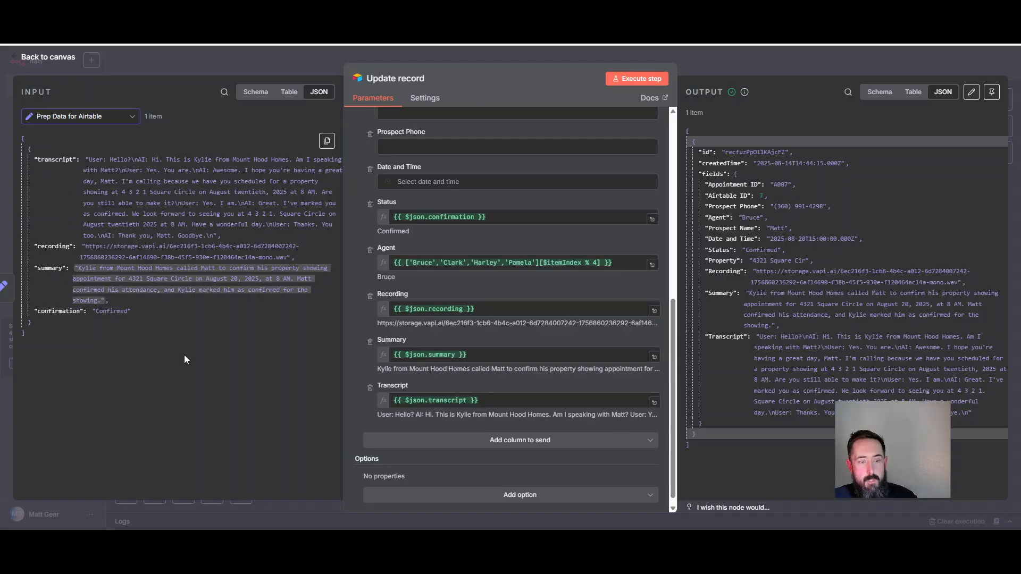
pyautogui.scroll(-1, 525, 341)
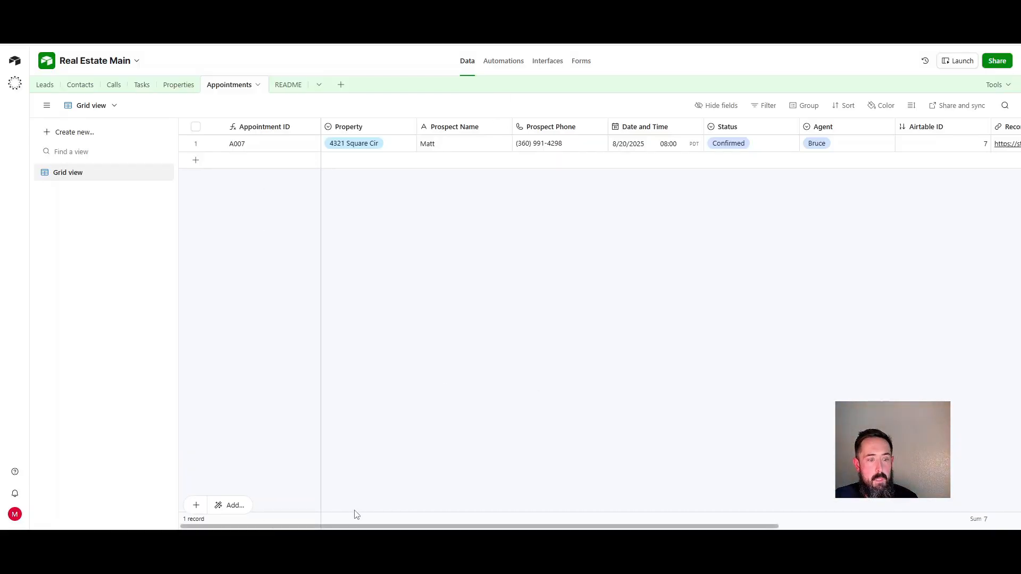
# Step: Play the call recording linked in the appointment's Recording field in Airtable, then close the recording and return to the Appointments table
pyautogui.moveTo(357, 524); pyautogui.dragTo(502, 519)
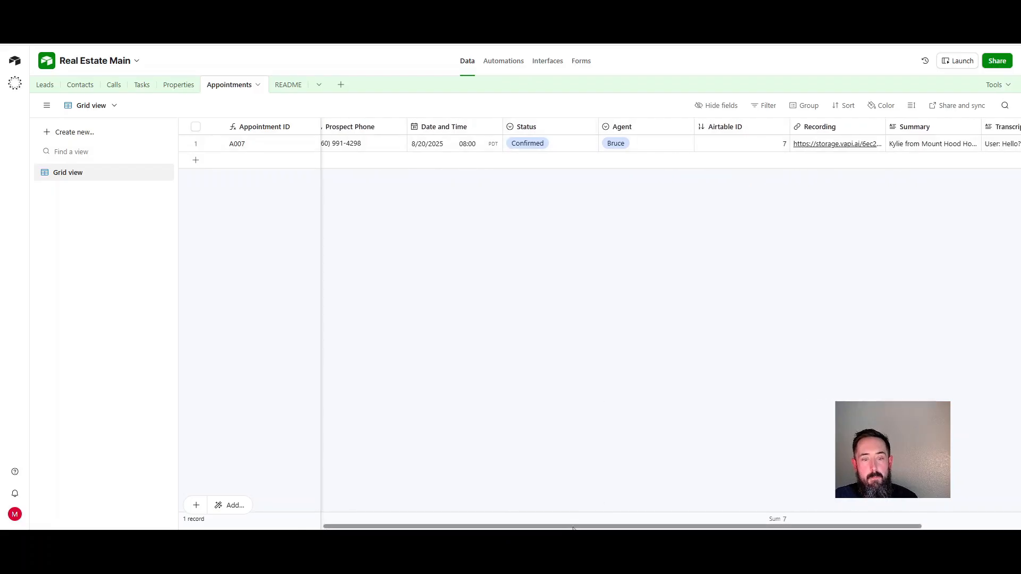
pyautogui.moveTo(572, 526); pyautogui.dragTo(648, 526)
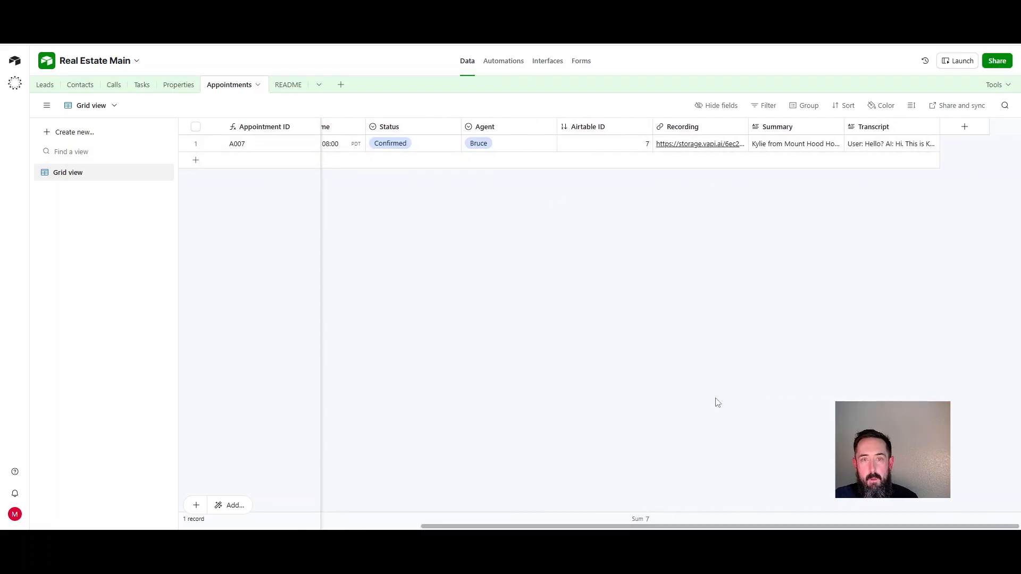
pyautogui.click(698, 147)
pyautogui.click(711, 147)
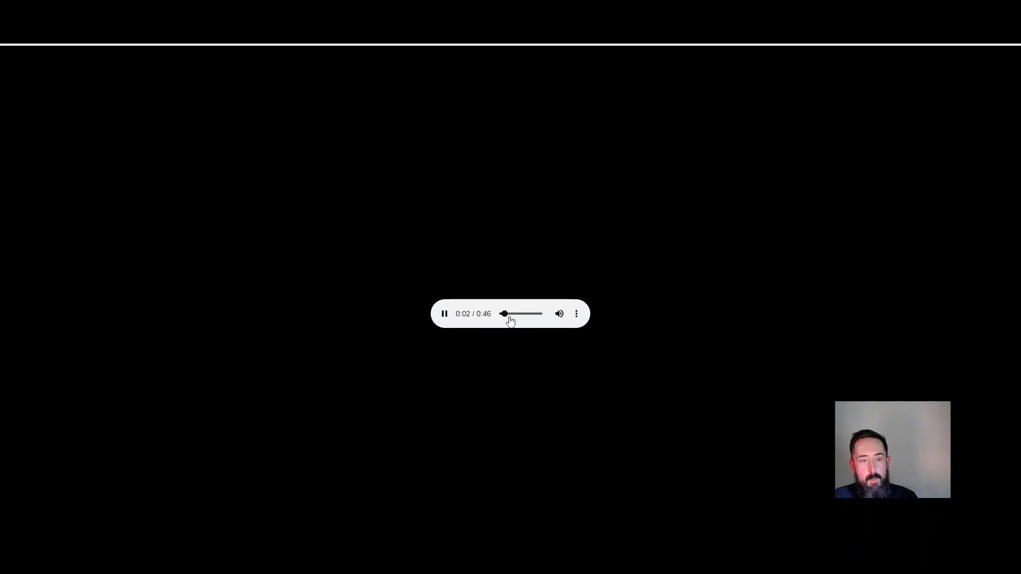
pyautogui.click(444, 314)
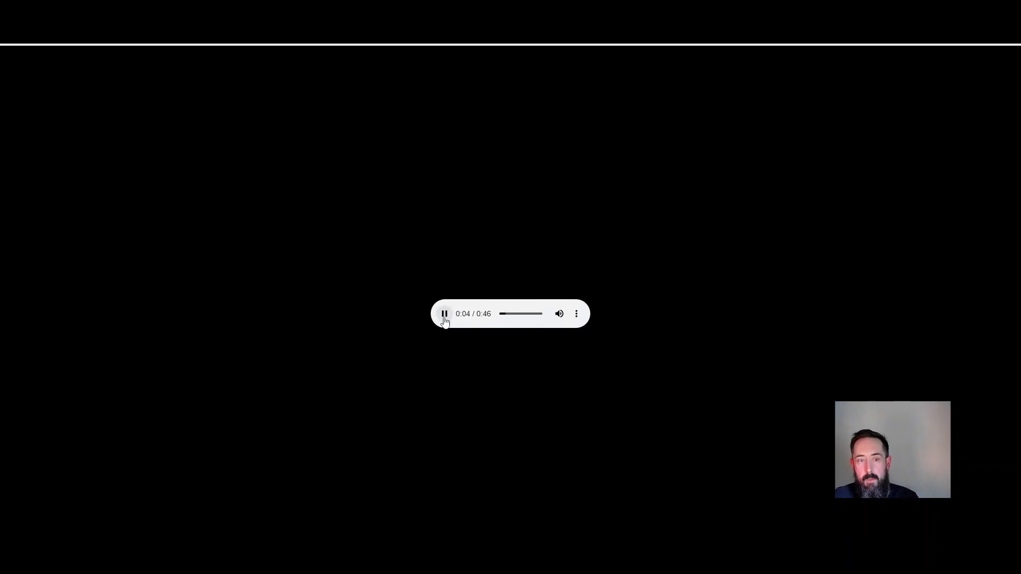
pyautogui.hotkey('ctrl', 'w')
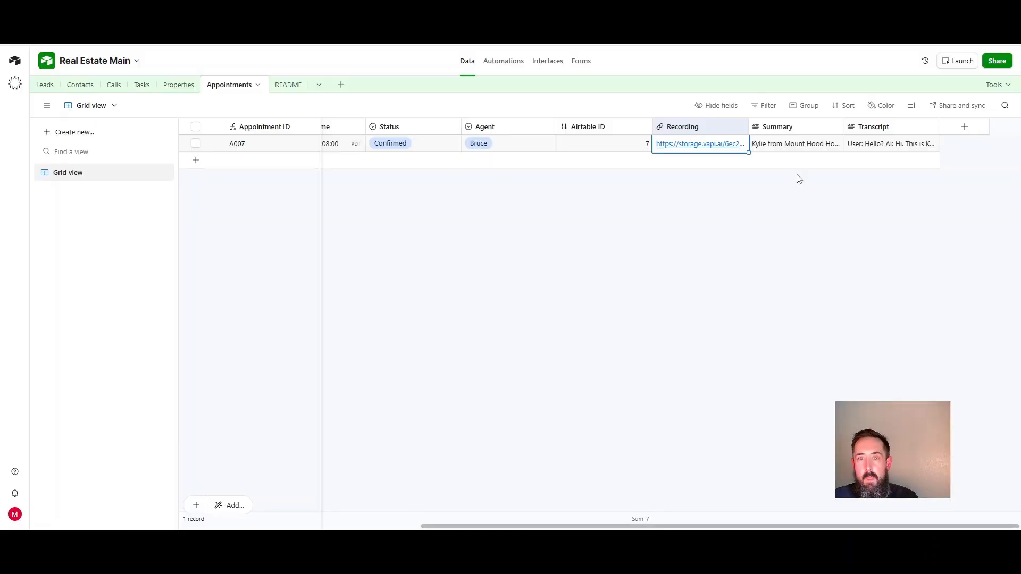
# Step: Read the appointment's full Summary and Transcript texts in their expanded views, and close them without editing
pyautogui.click(795, 146)
pyautogui.click(838, 145)
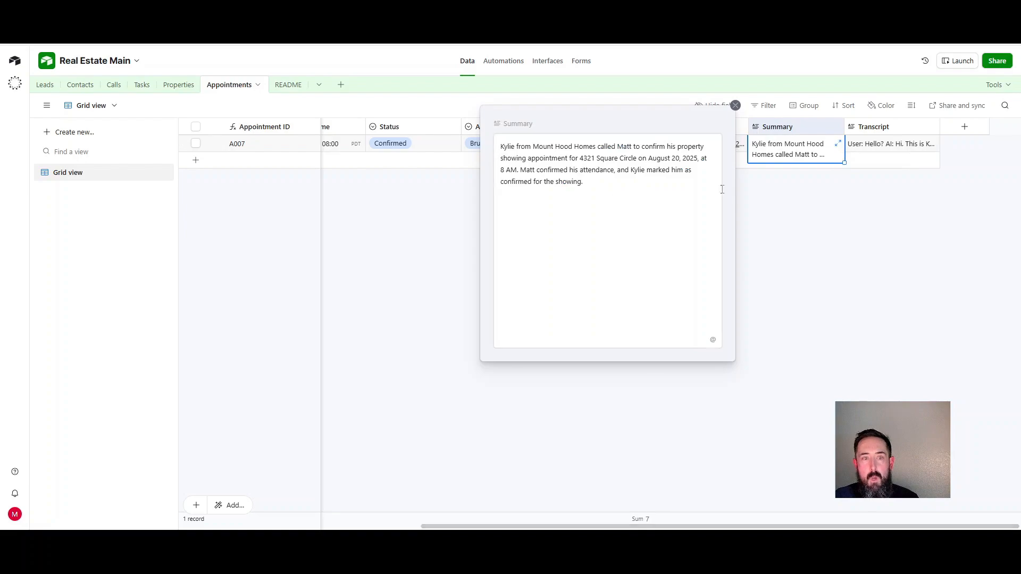
pyautogui.click(879, 174)
pyautogui.click(887, 146)
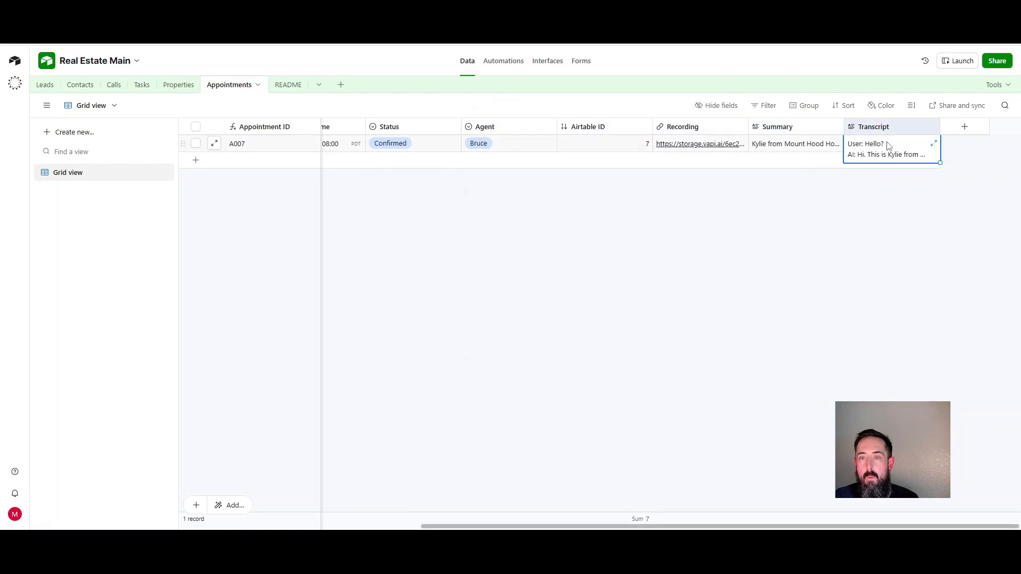
pyautogui.click(934, 145)
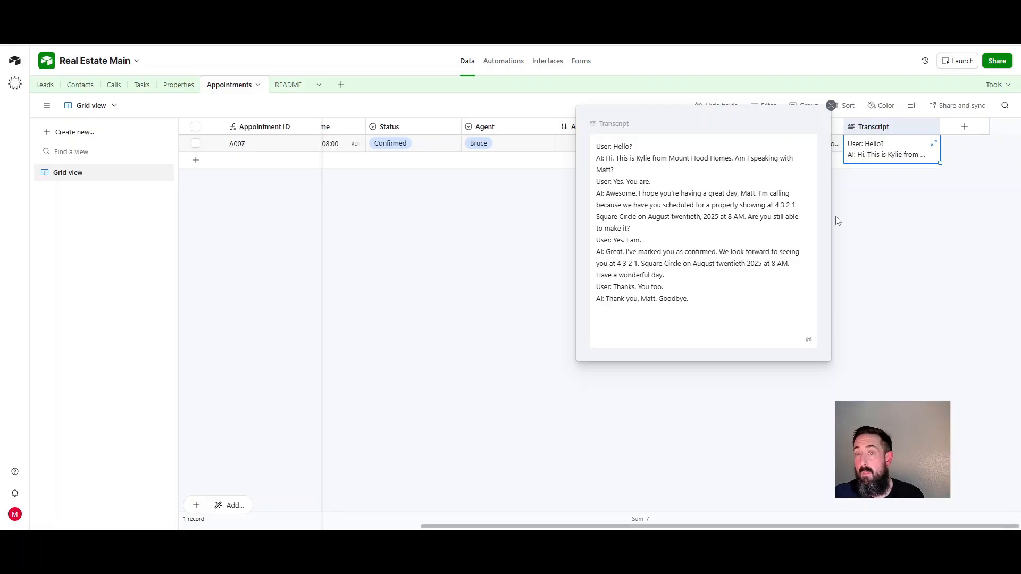
pyautogui.click(908, 268)
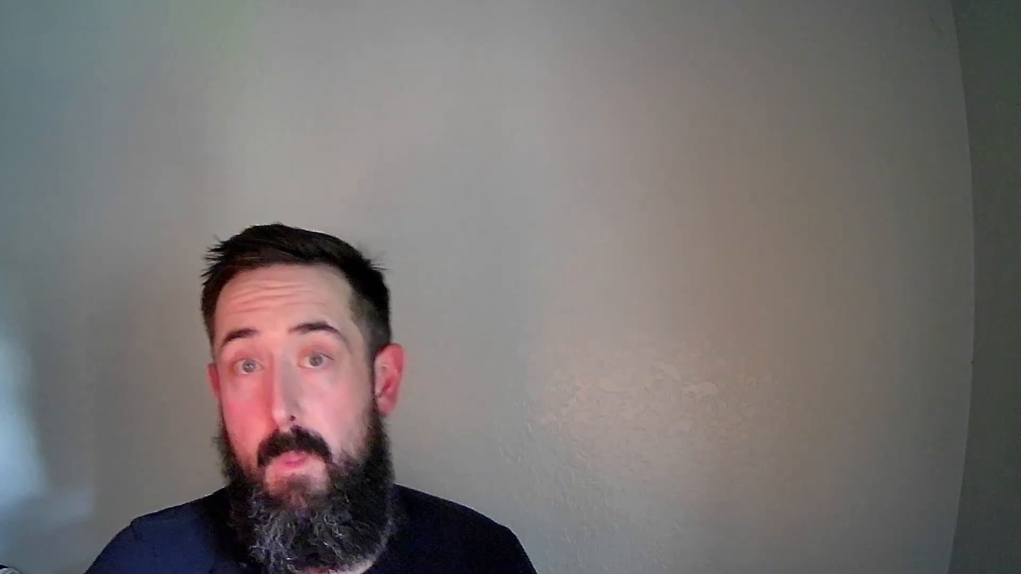